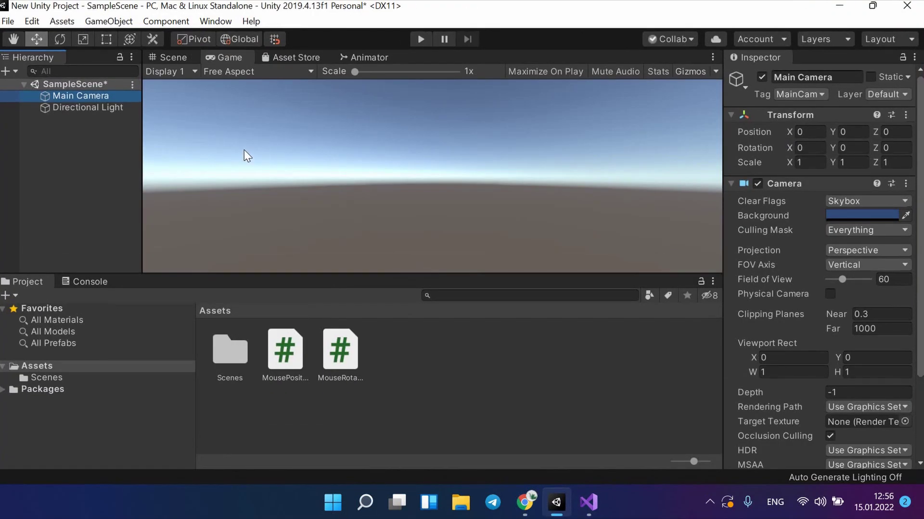
Step: Add a Cube to the SampleScene from the Hierarchy's 3D Object menu
left_click(22, 84)
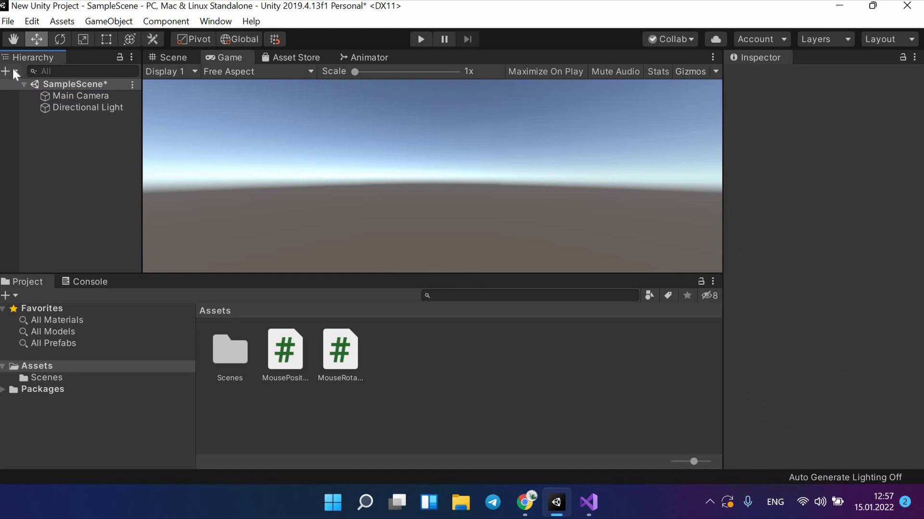
left_click(13, 70)
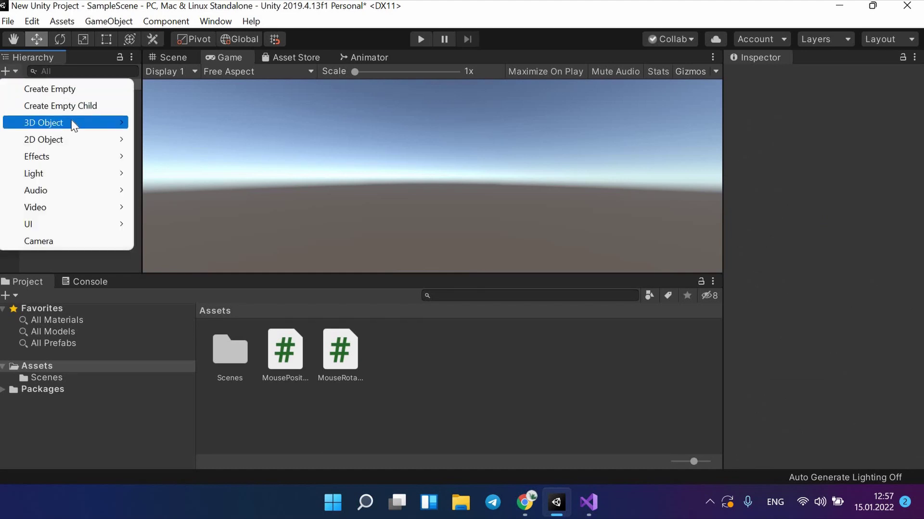
mouse_move(71, 123)
left_click(166, 123)
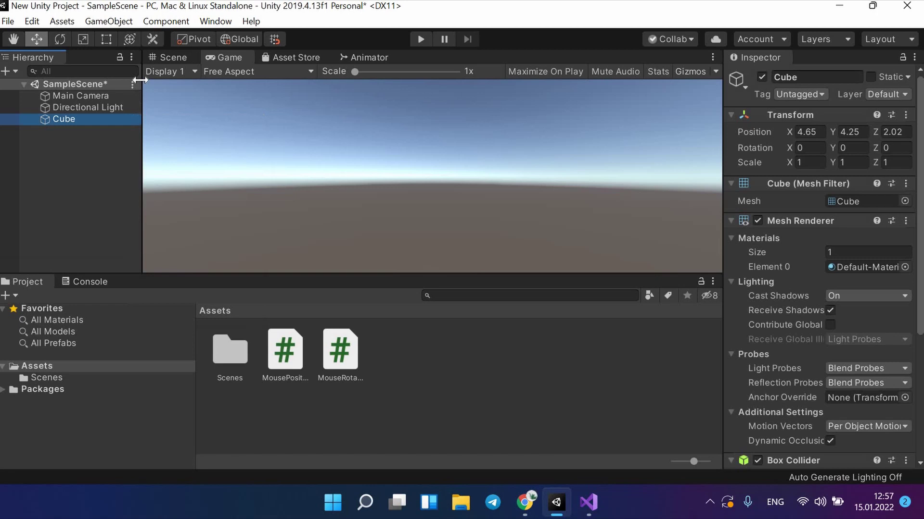
Step: Check the camera's Game view, then return to the Scene view
left_click(165, 59)
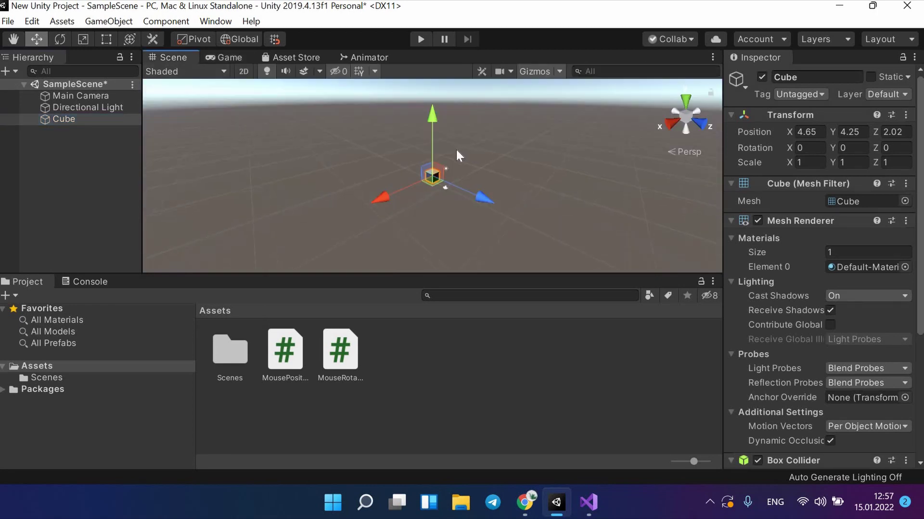
left_click(235, 59)
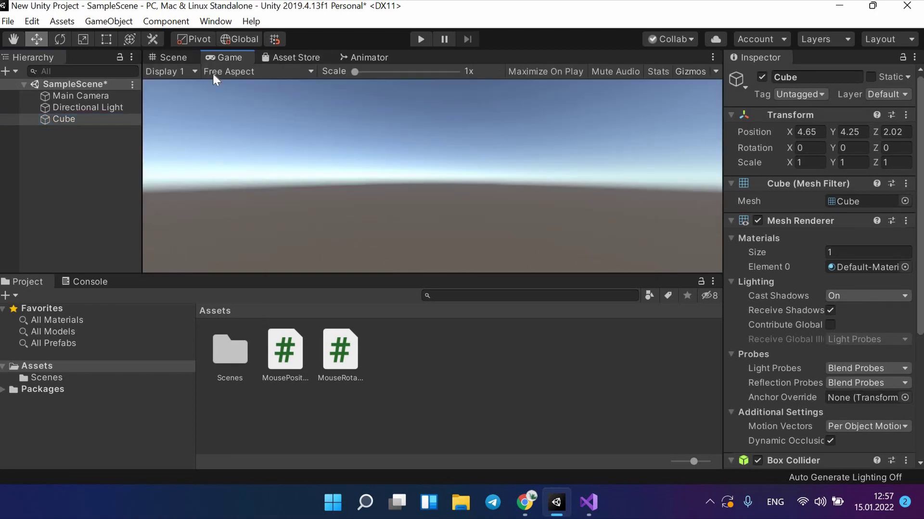
left_click(186, 60)
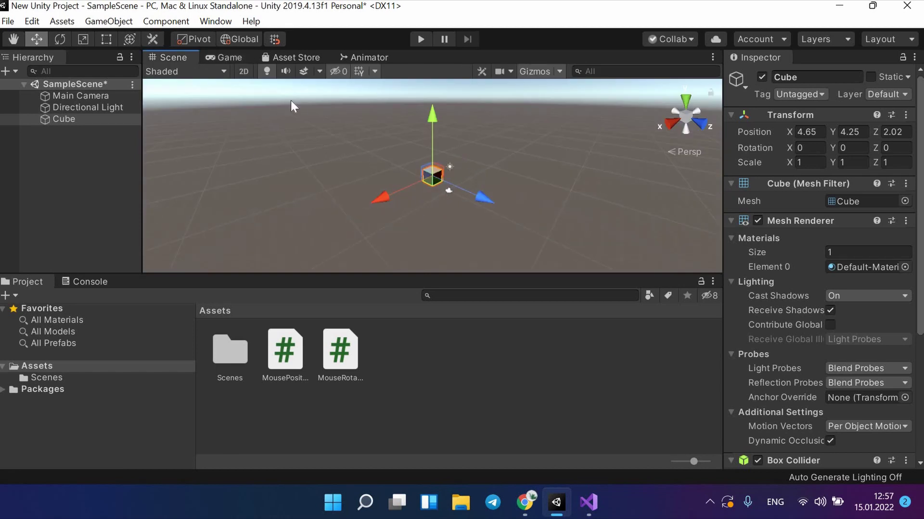
Step: Dock the Game view to the right of the Scene view
left_click(222, 62)
mouse_move(220, 59)
left_mouse_down()
mouse_move(575, 163)
mouse_move(617, 146)
left_mouse_up()
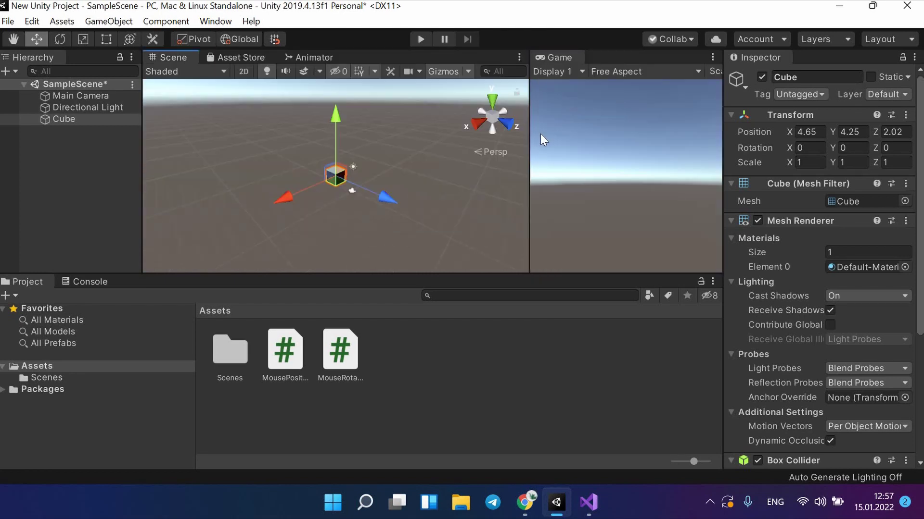
left_click_drag(458, 162, 458, 162)
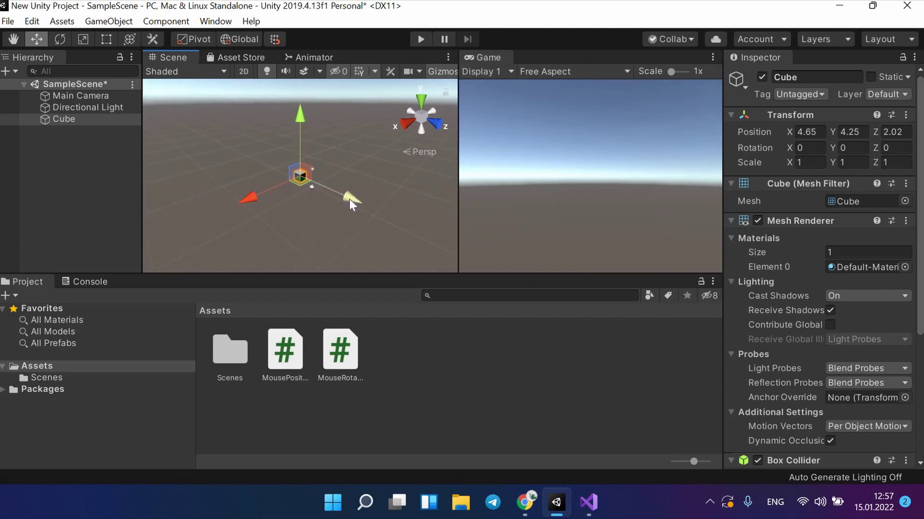
Step: Drag the cube with the move gizmo to about 0, -0.07, 4.4, centred in camera view
left_click_drag(349, 199, 391, 207)
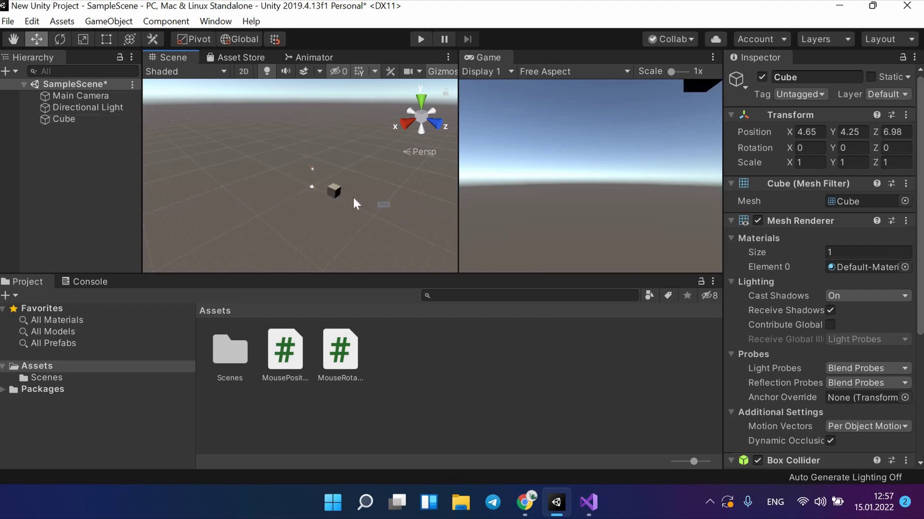
left_click(353, 195)
left_click(335, 191)
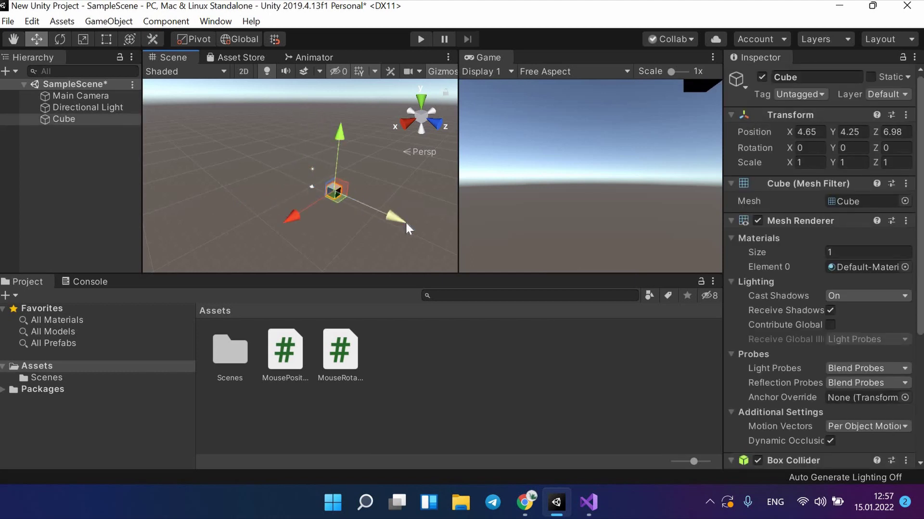
left_click_drag(395, 220, 418, 226)
mouse_move(321, 229)
left_mouse_down()
mouse_move(382, 152)
mouse_move(377, 179)
left_mouse_up()
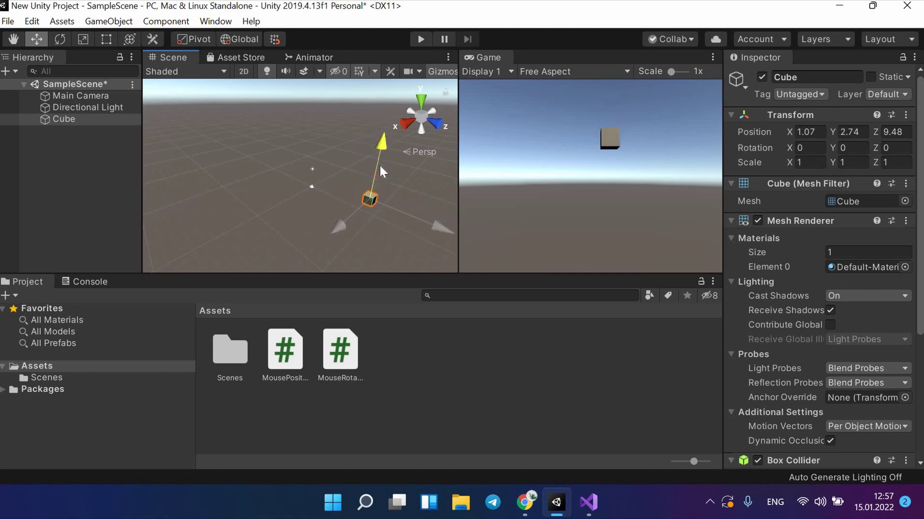
left_click_drag(414, 242, 287, 234)
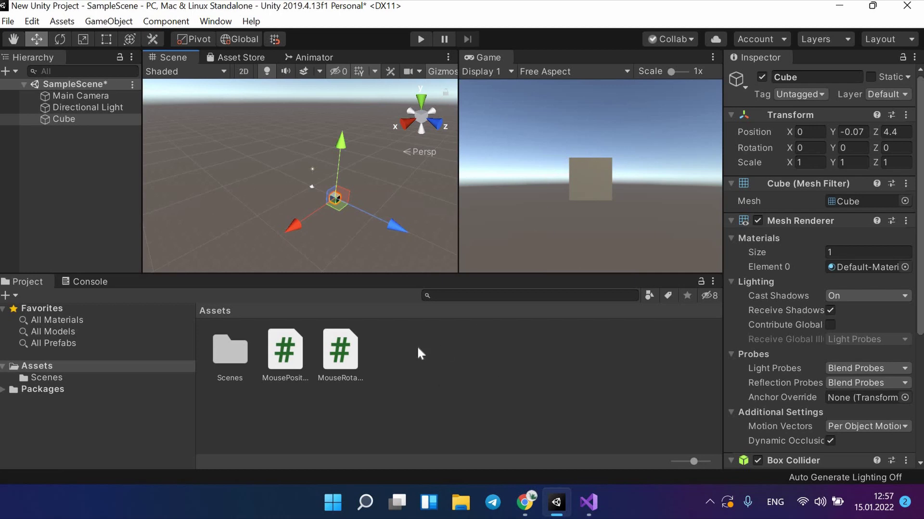
Step: Create a material in Assets, keeping the default name New Material
right_click(428, 366)
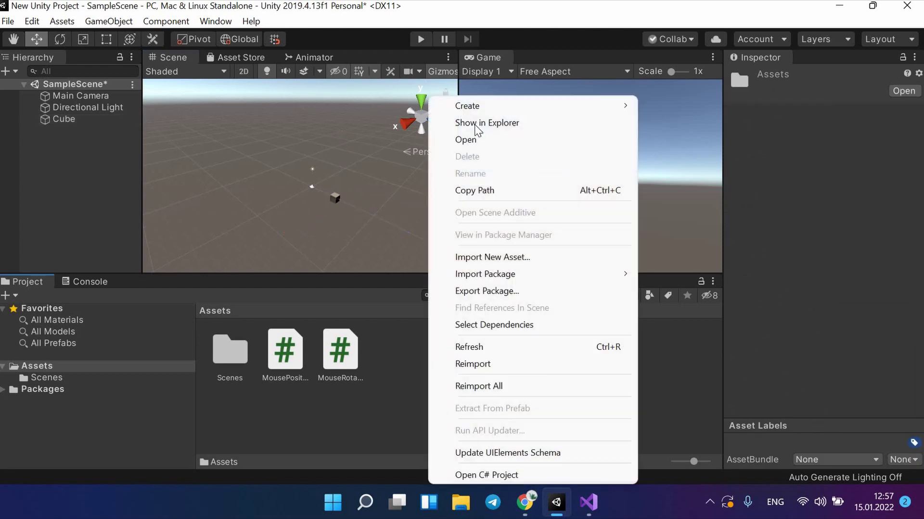
mouse_move(589, 118)
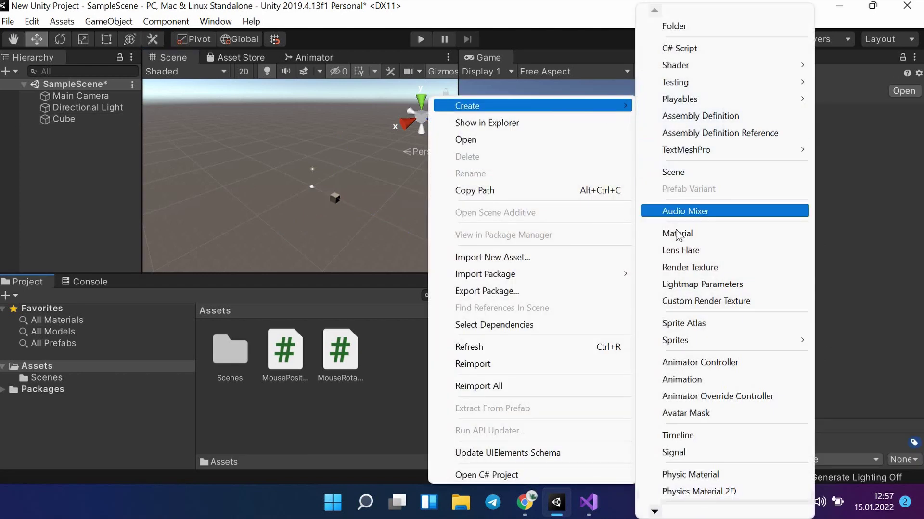
left_click(712, 233)
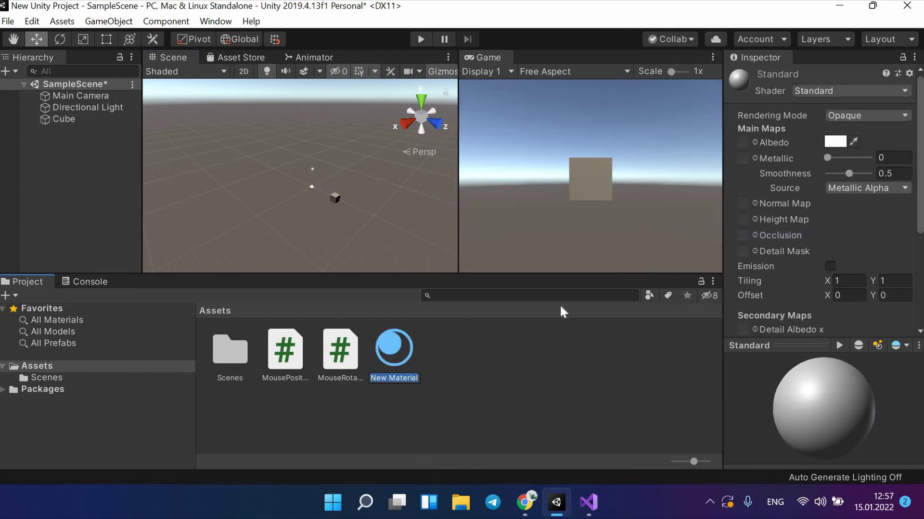
key("Return")
Step: Set the material's Albedo colour to blue and drag it onto the cube
left_click(836, 143)
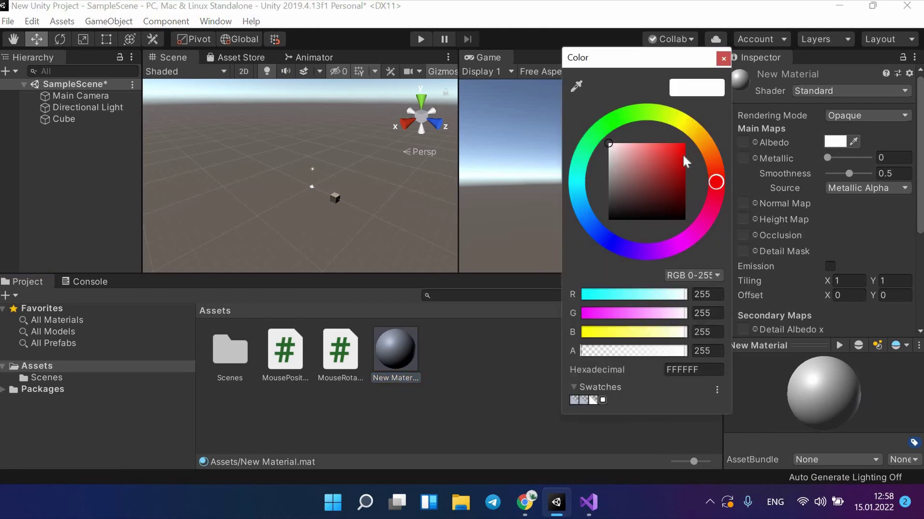
left_click(680, 147)
left_click_drag(697, 131, 714, 162)
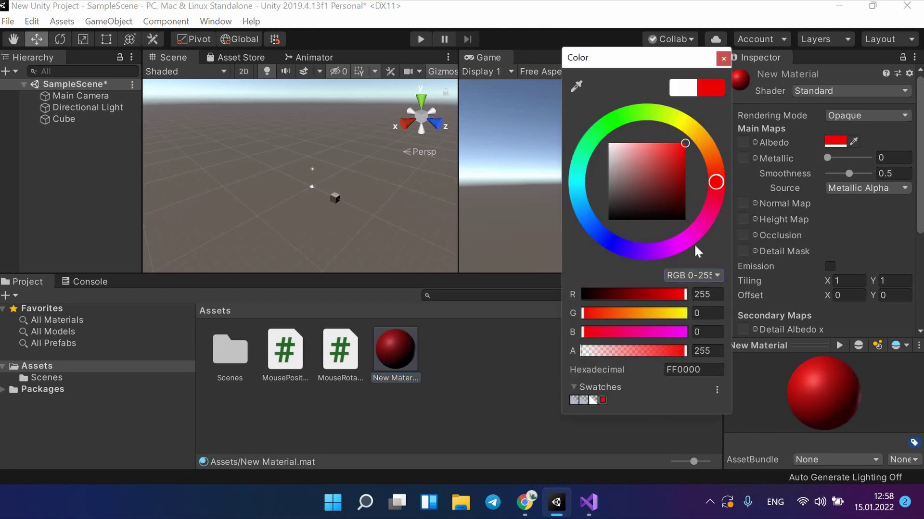
left_click_drag(696, 250, 670, 248)
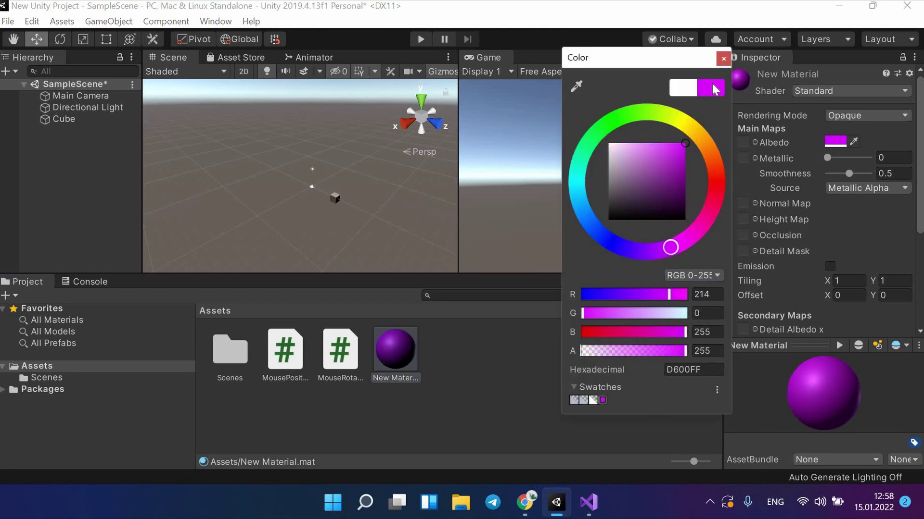
mouse_move(585, 259)
left_mouse_down()
mouse_move(536, 236)
mouse_move(556, 268)
left_mouse_up()
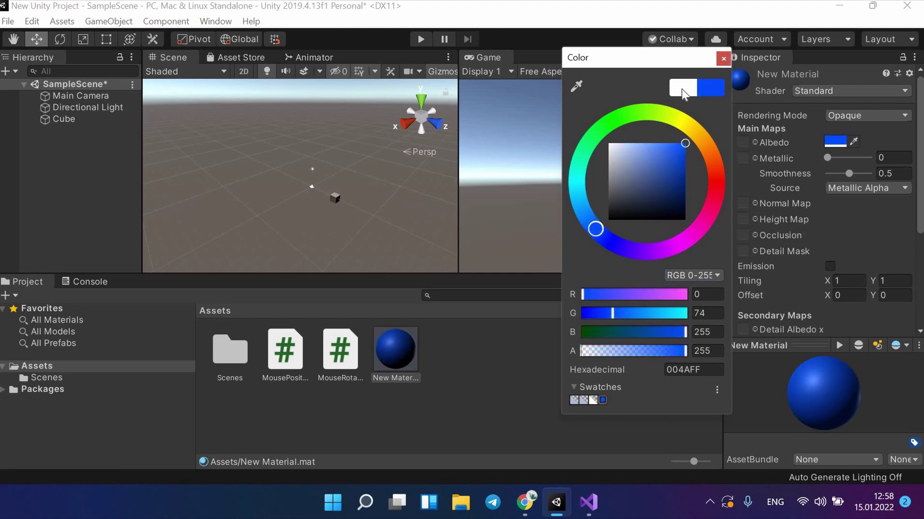
left_click(324, 146)
scroll(360, 232, "up", 3)
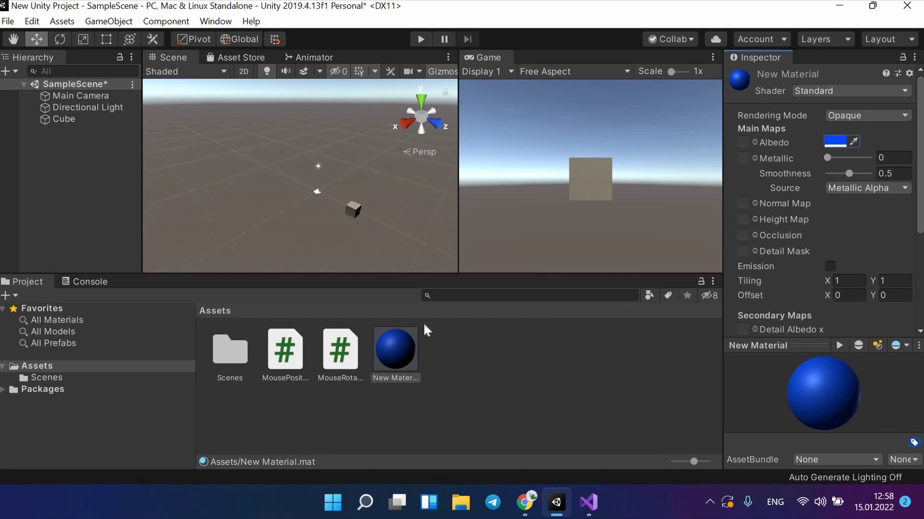
left_click_drag(402, 349, 365, 218)
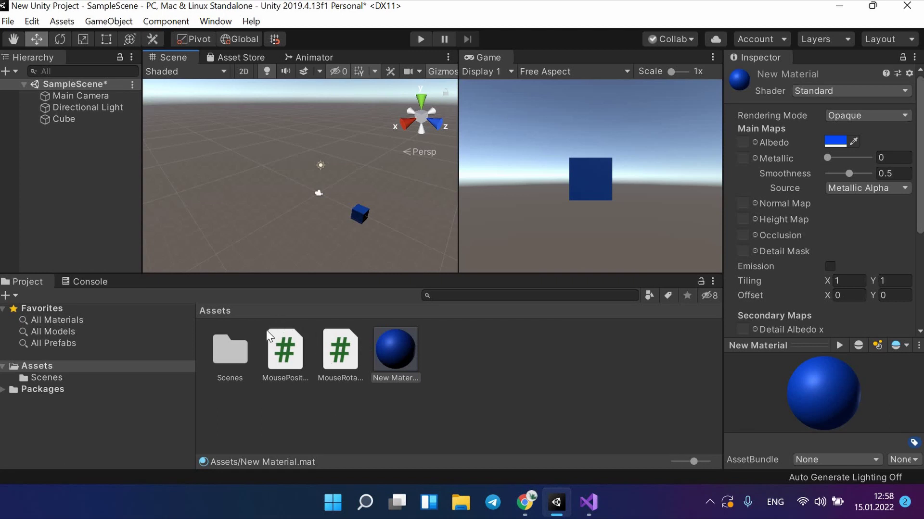
Step: Dismiss the Assets Create menu and bring up MousePosition.cs in Visual Studio
right_click(475, 365)
mouse_move(505, 107)
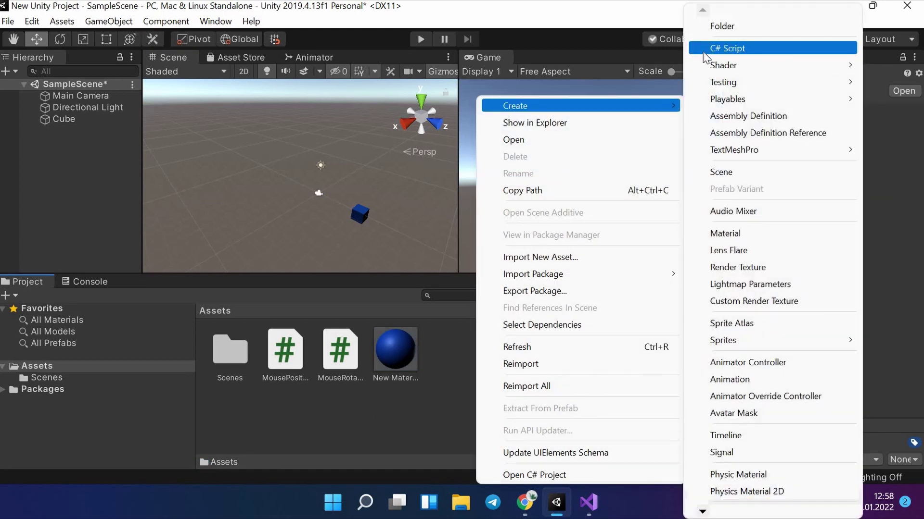
left_click(262, 377)
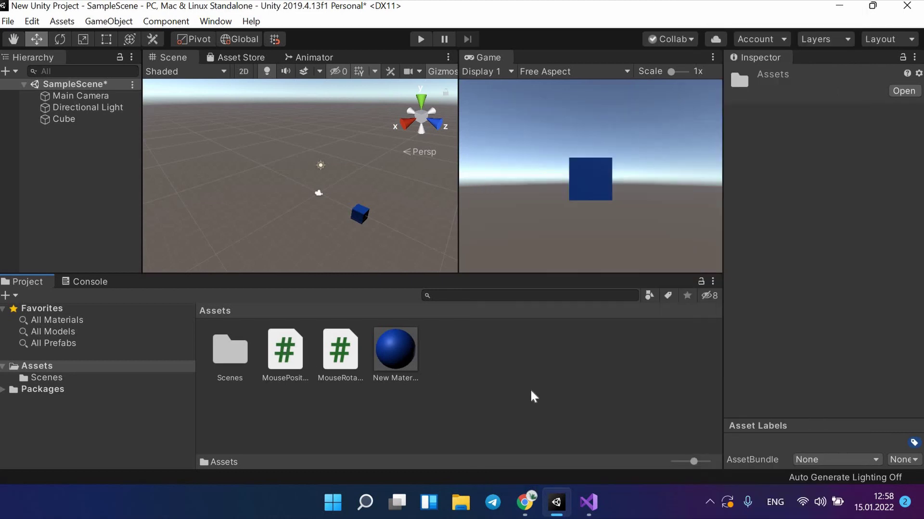
left_click(588, 502)
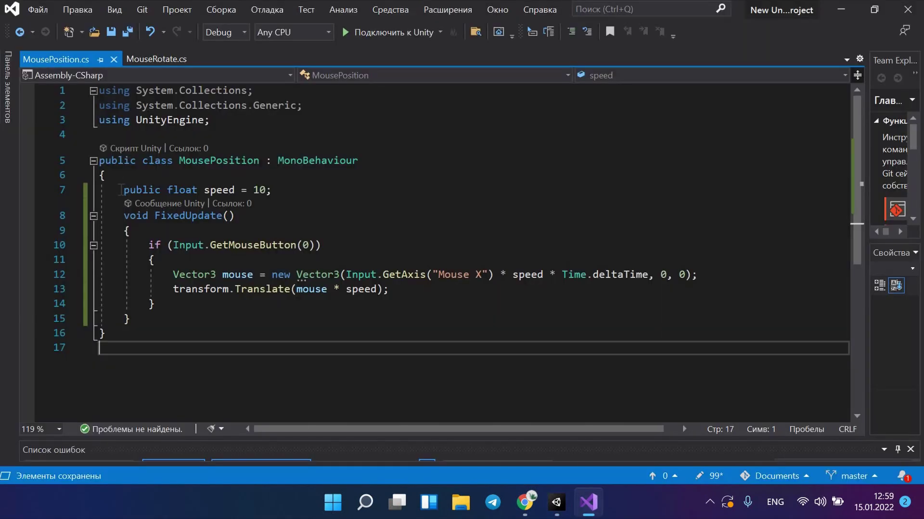
left_click_drag(120, 189, 260, 190)
left_click(295, 190)
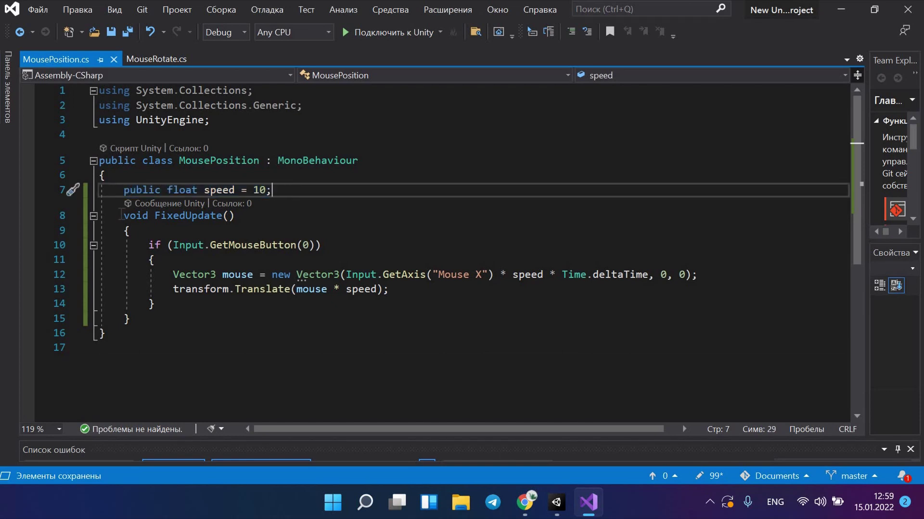
left_click(251, 218)
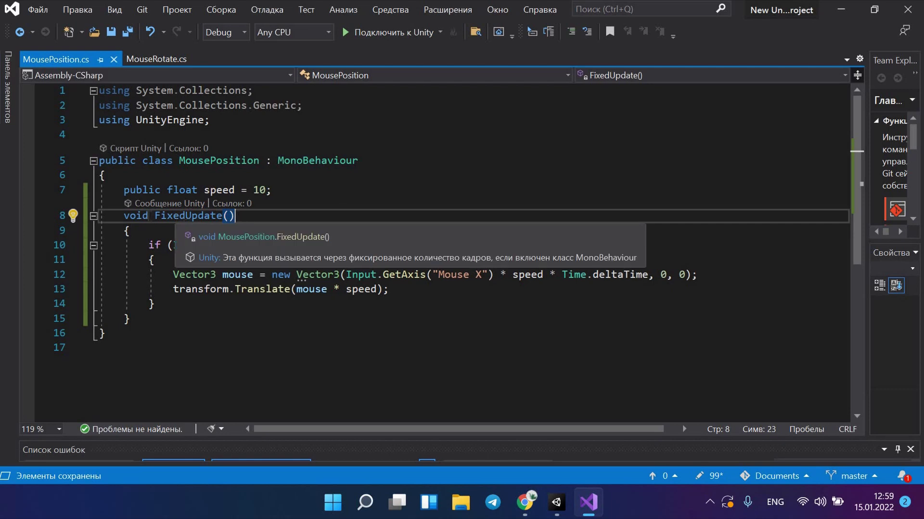
left_click_drag(152, 216, 243, 216)
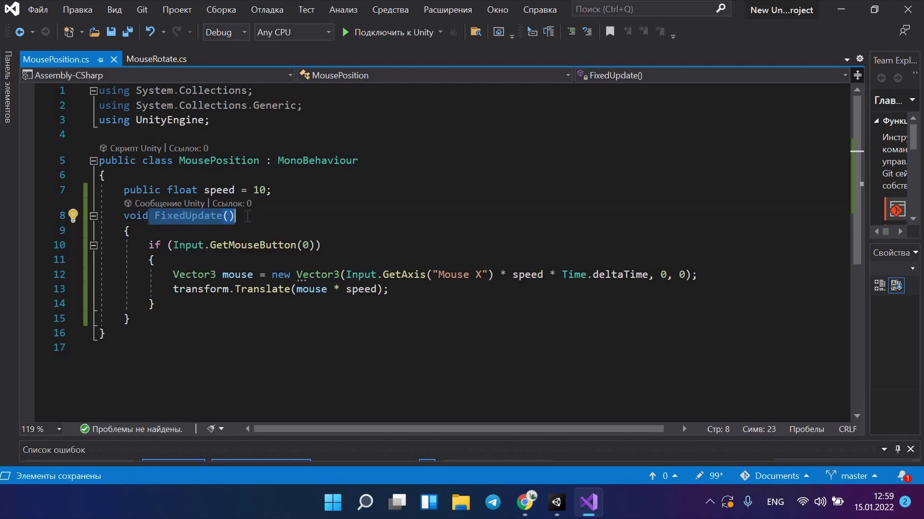
left_click(249, 216)
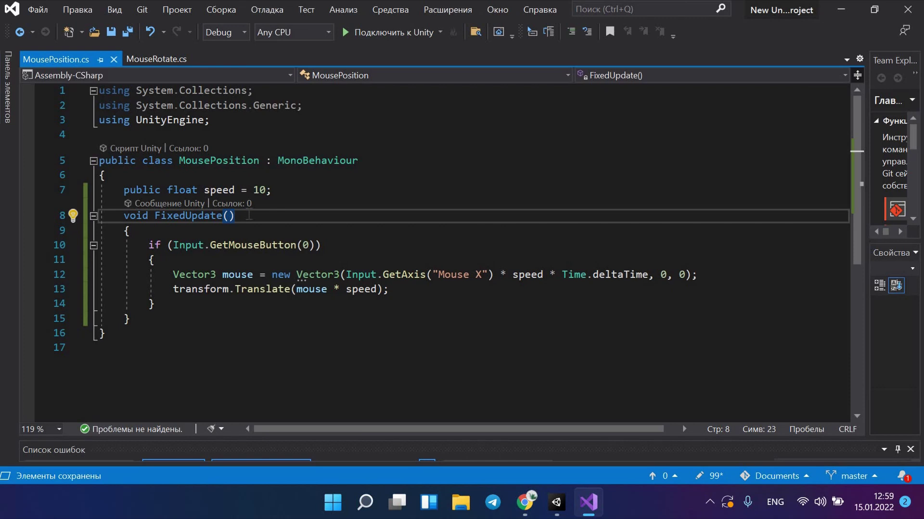
left_click_drag(121, 215, 246, 221)
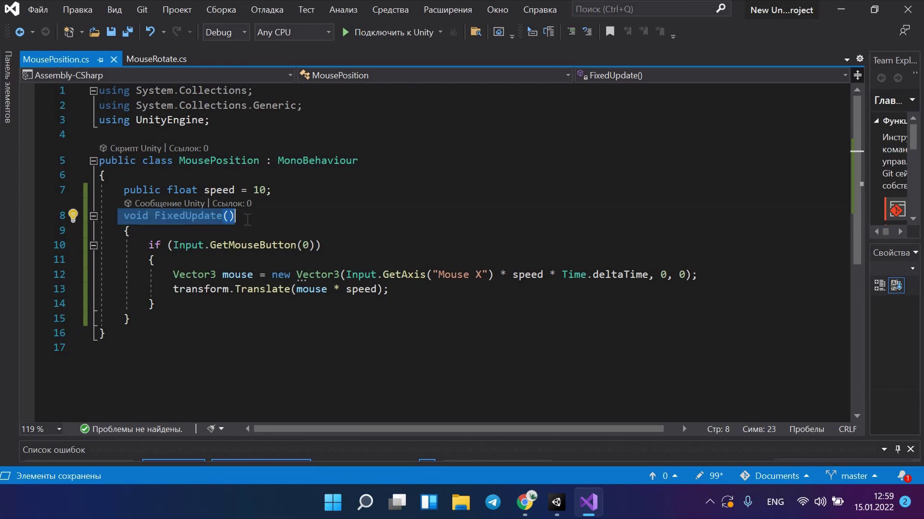
left_click(245, 221)
double_click(155, 246)
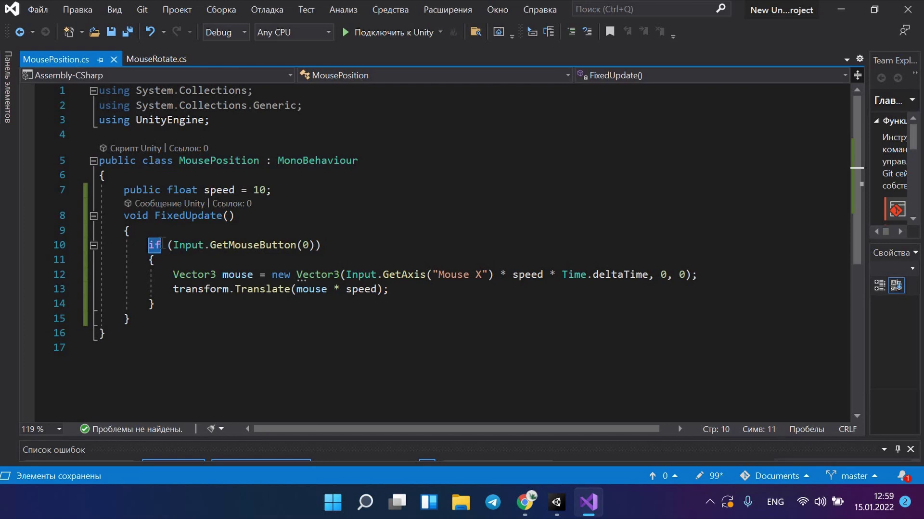
left_click(163, 249)
left_click_drag(168, 245, 322, 245)
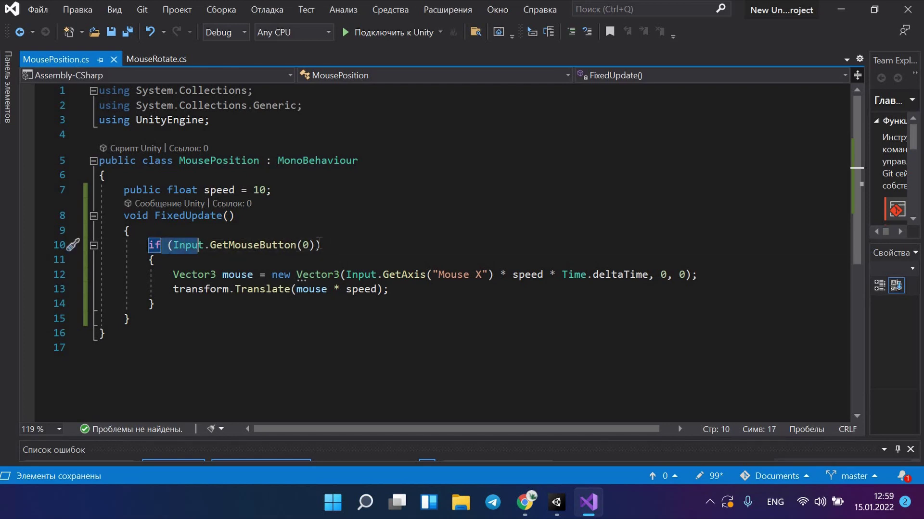
left_click(321, 245)
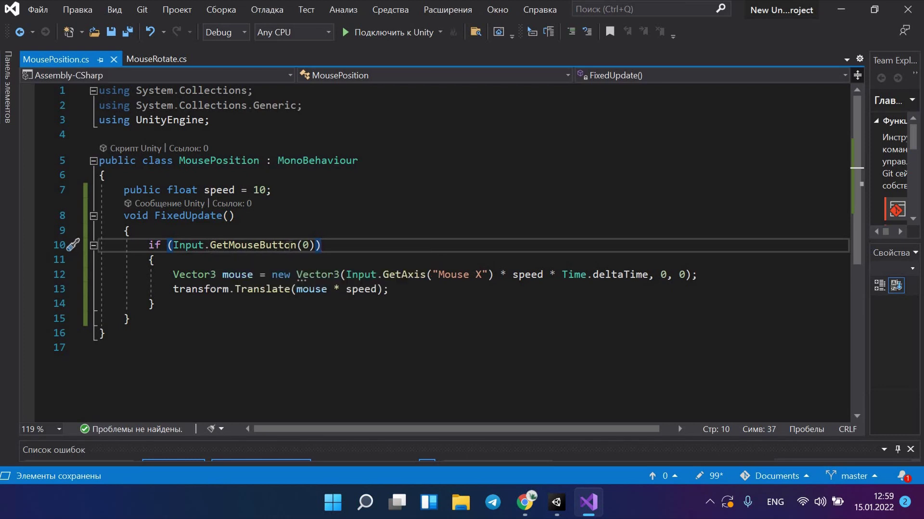
mouse_move(292, 247)
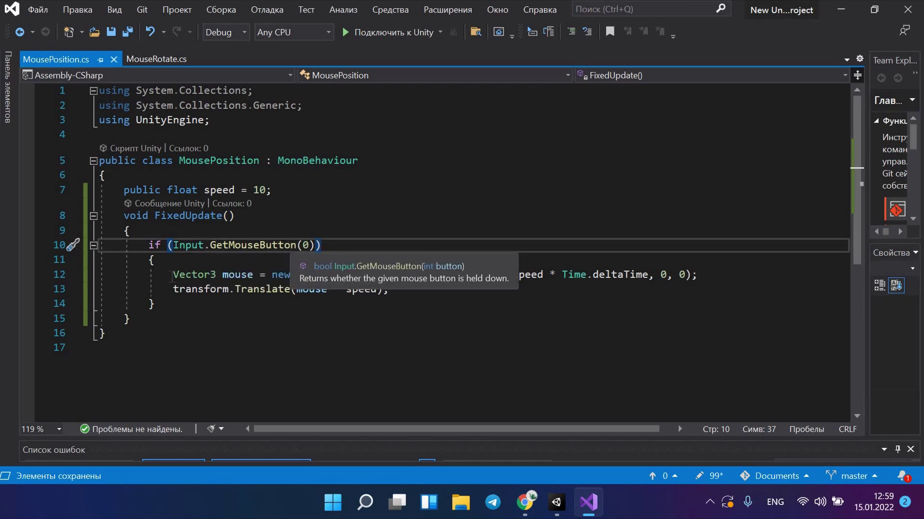
left_click_drag(173, 275, 254, 275)
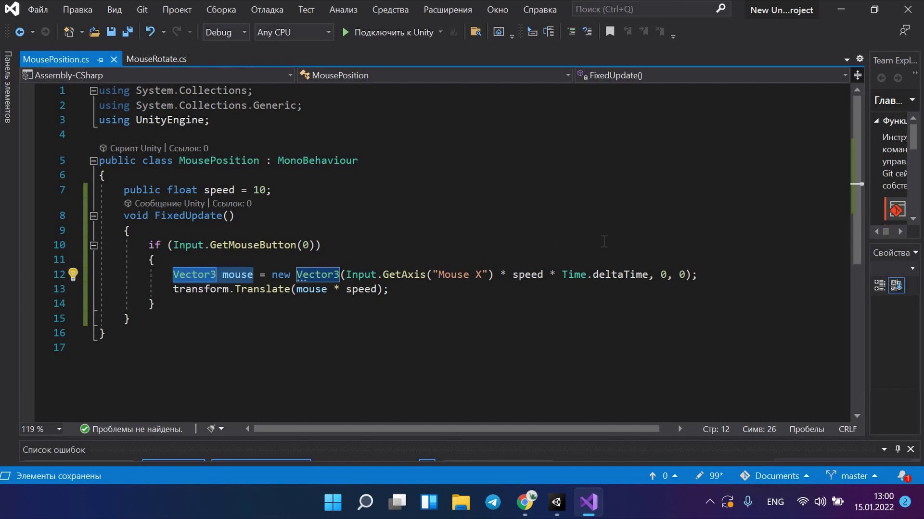
left_click_drag(346, 274, 481, 274)
left_click(390, 289)
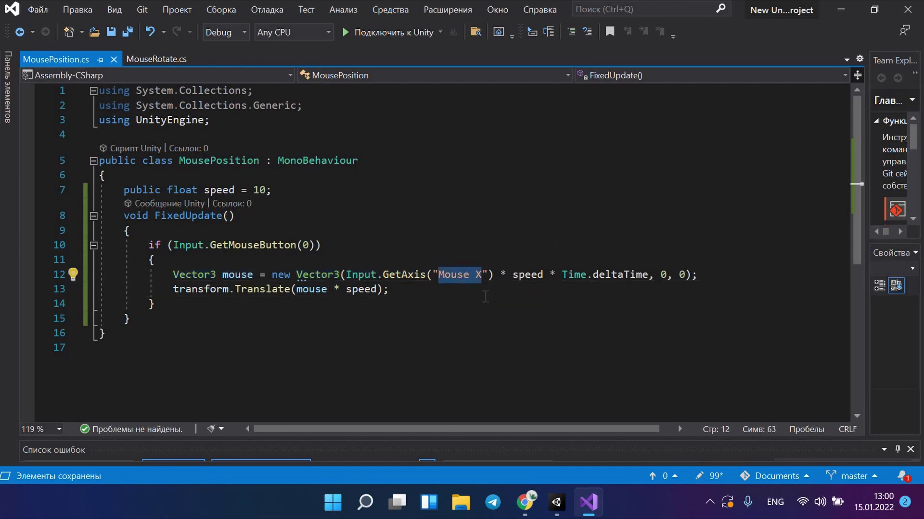
left_click(485, 295)
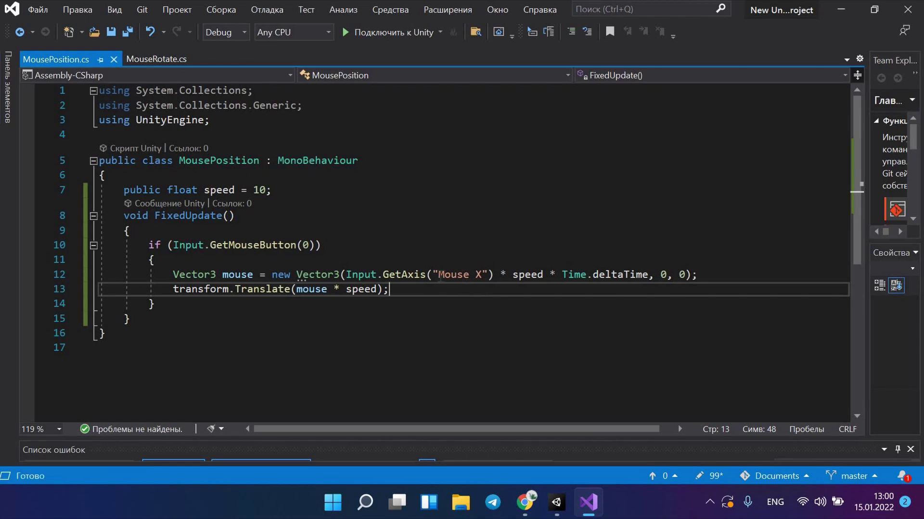
left_click_drag(438, 275, 487, 289)
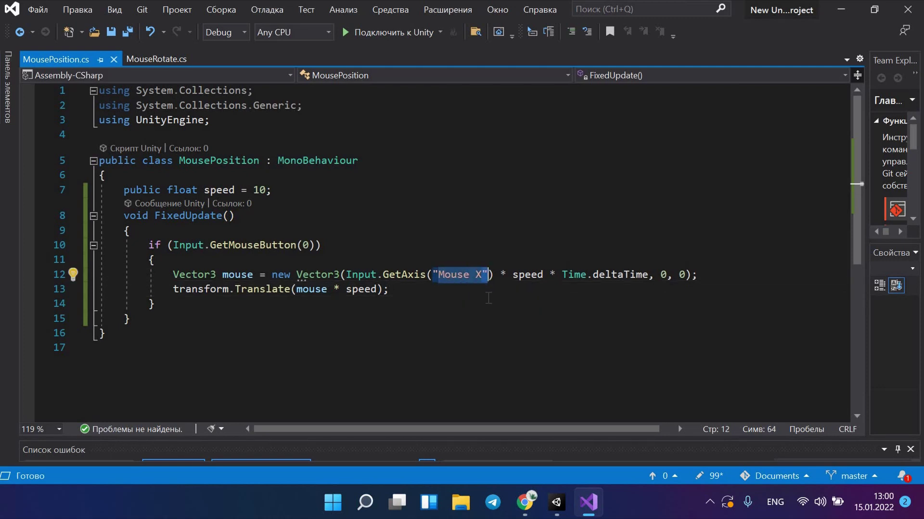
double_click(528, 275)
left_click_drag(204, 190, 301, 195)
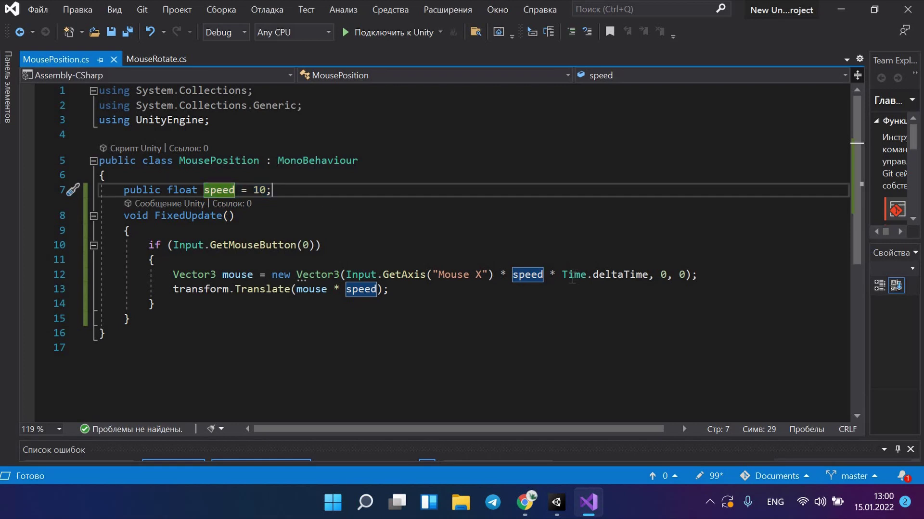
left_click_drag(557, 275, 646, 280)
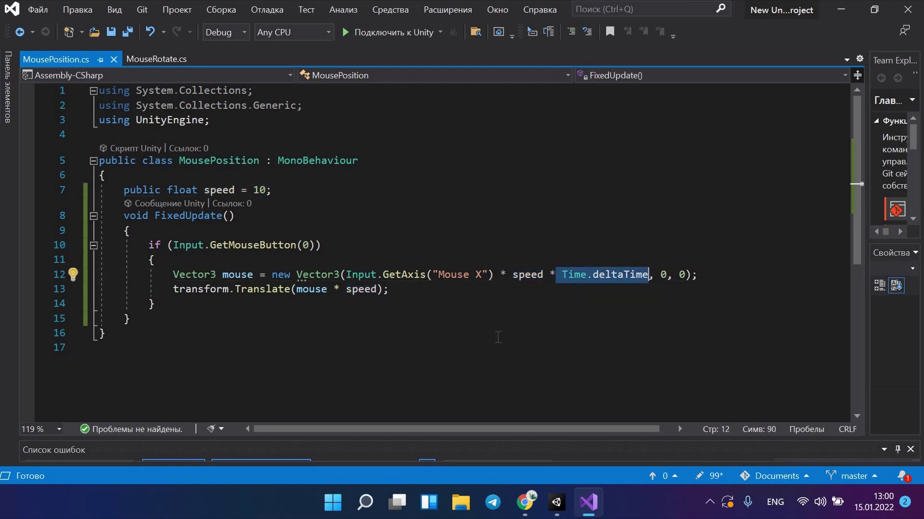
left_click_drag(346, 274, 650, 274)
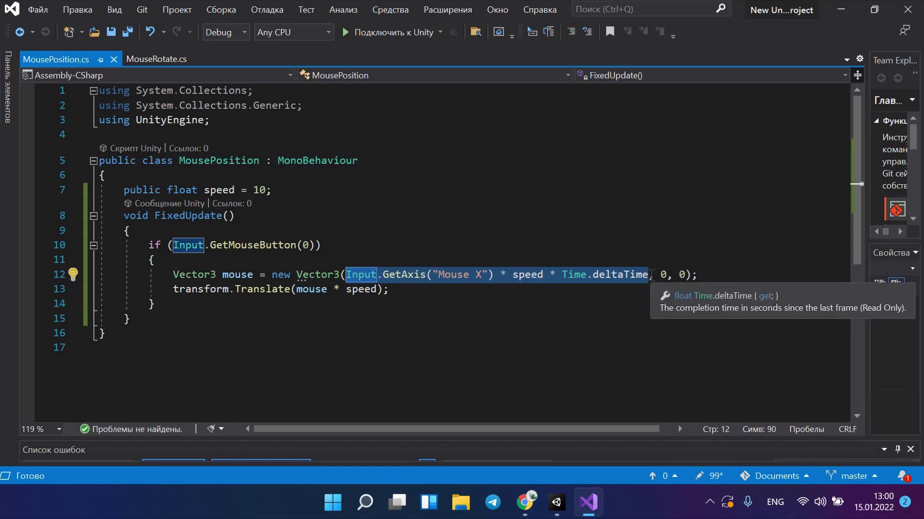
key("Down")
key("Down")
left_click_drag(383, 275, 345, 275, "shift")
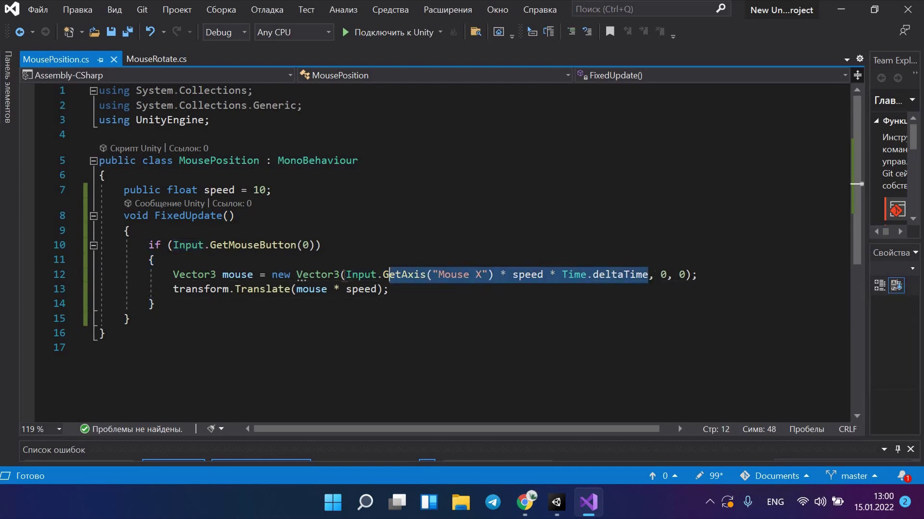
double_click(663, 275)
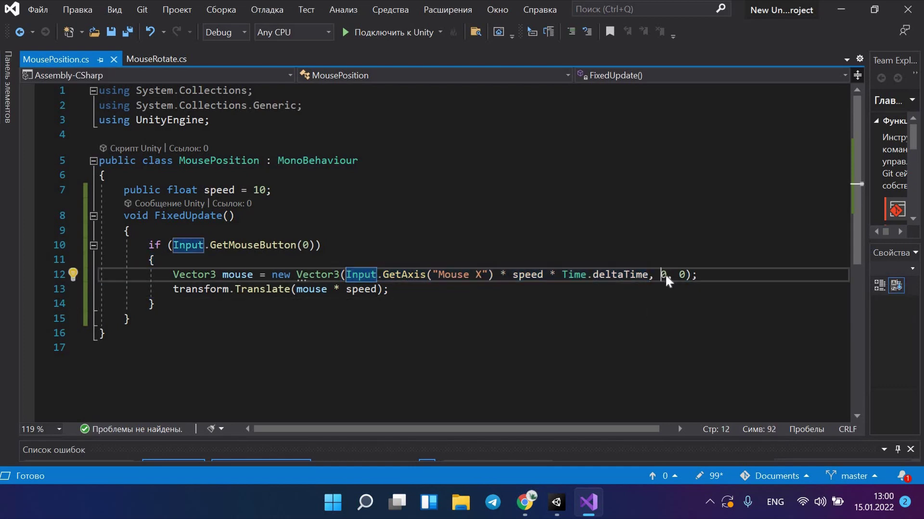
double_click(682, 273)
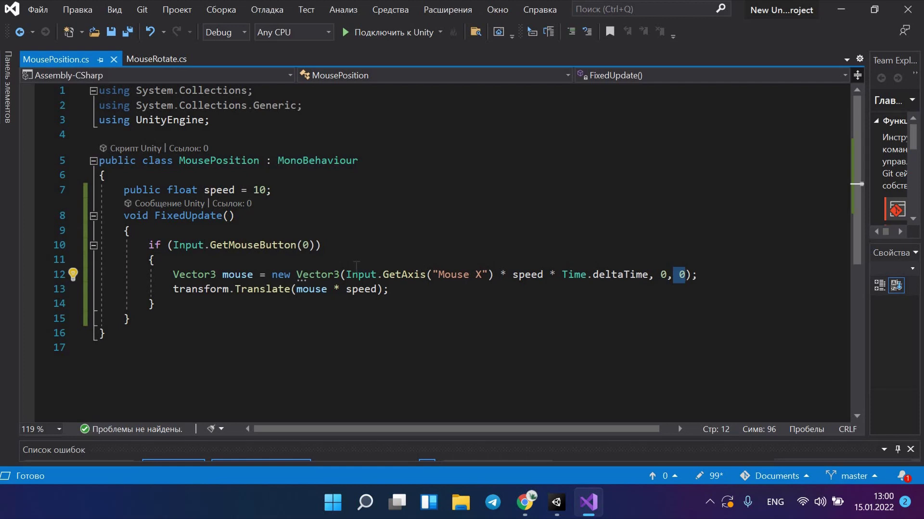
left_click_drag(346, 275, 647, 277)
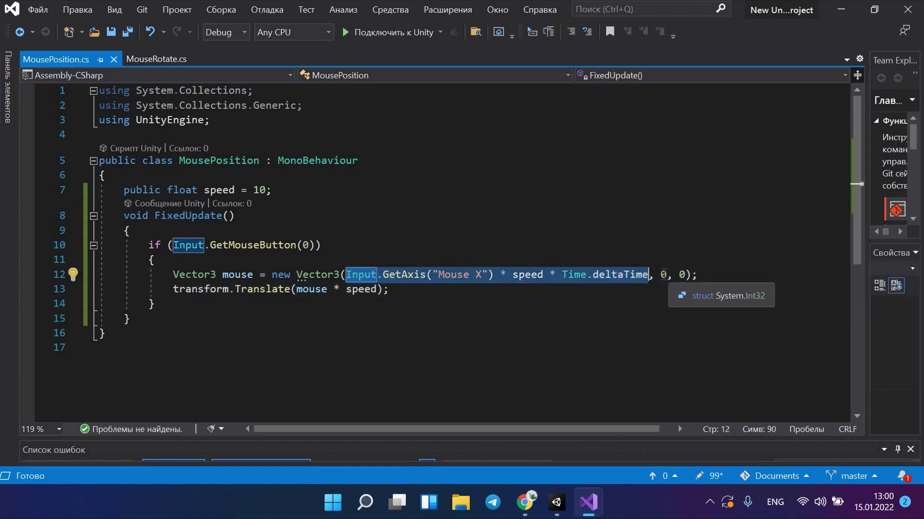
left_click(663, 276)
Step: Paste the GetAxis expression as the Vector3's second argument, changing it to "Mouse Y"
type("Input.GetAxis(\"Mouse X\") * speed * Time.deltaTime")
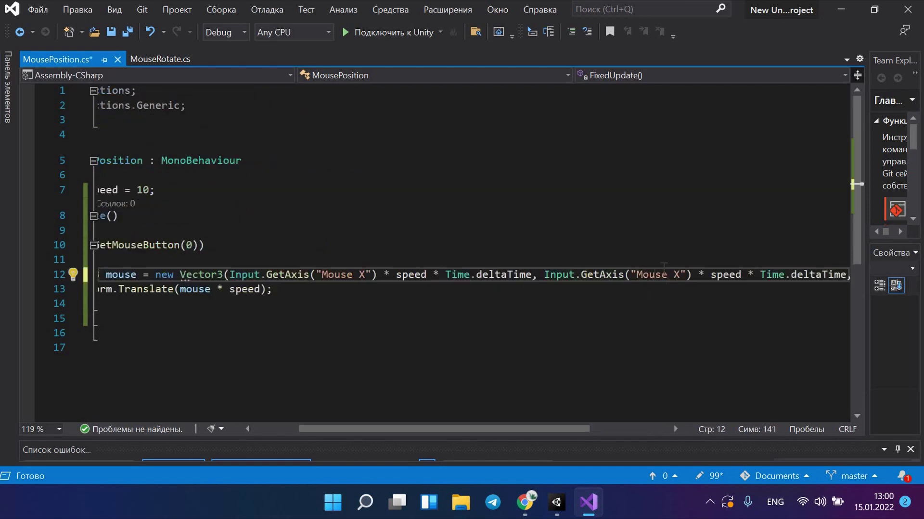
left_click(674, 276)
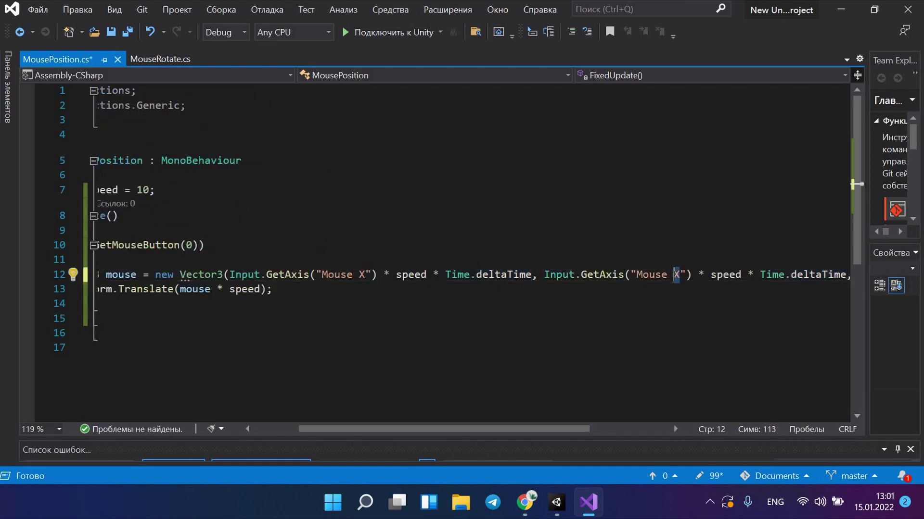
type("Y")
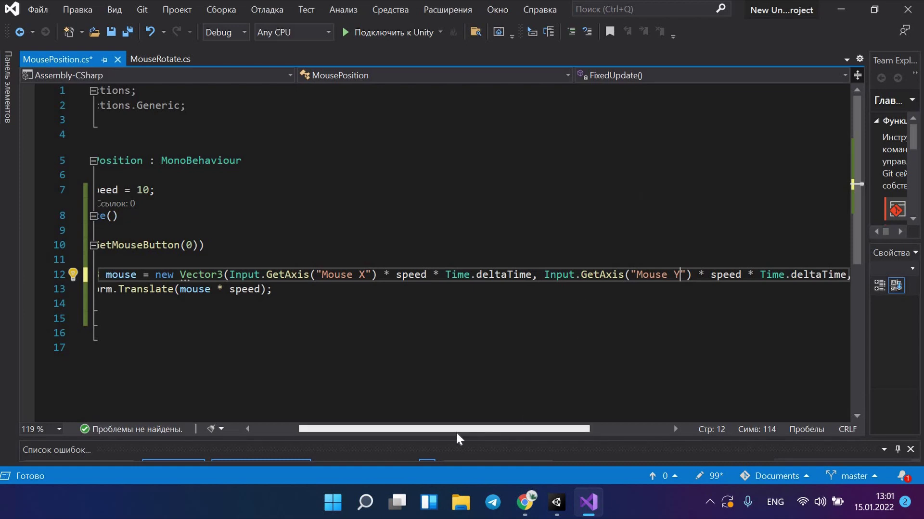
Step: Review the transform.Translate line and save the script with Save All
scroll(456, 431, "left", 3)
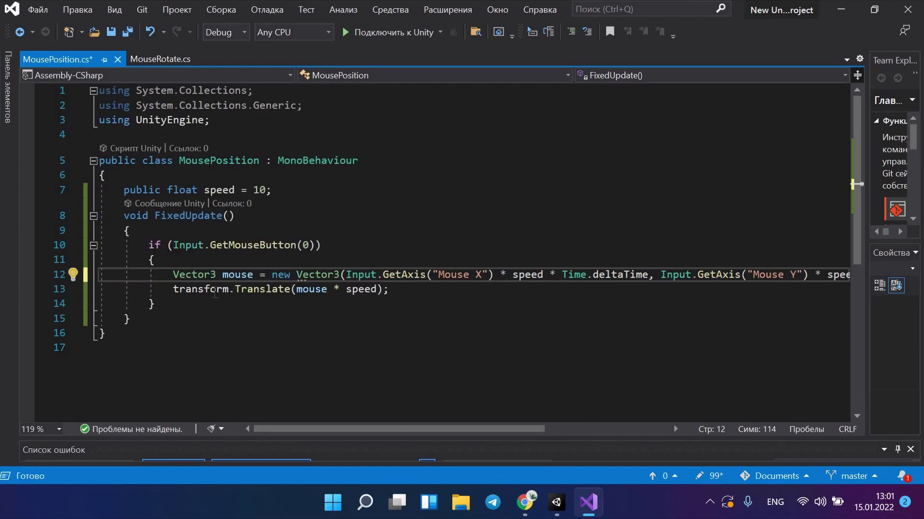
left_click_drag(173, 289, 290, 289)
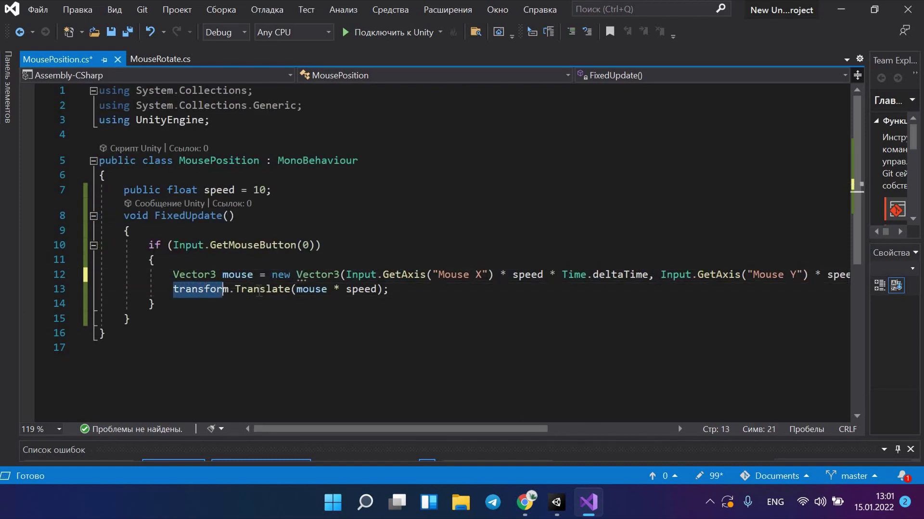
left_click(328, 301)
left_click(315, 290)
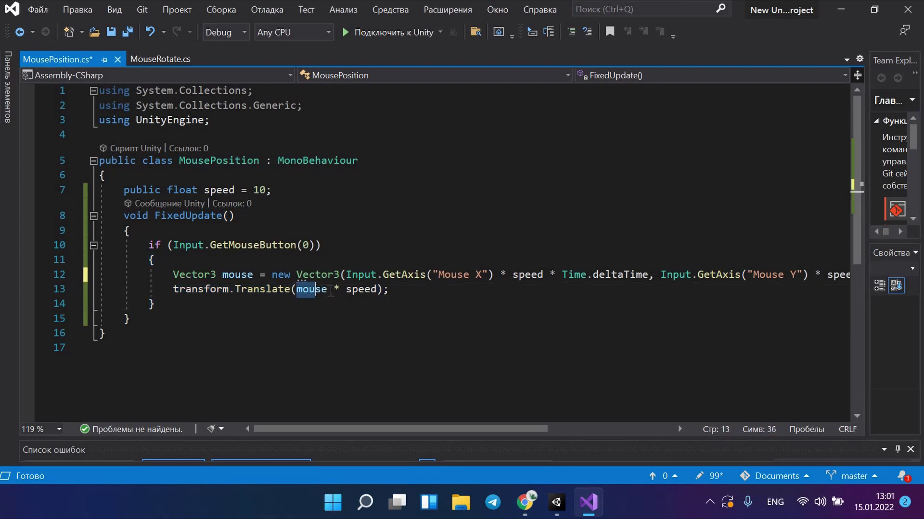
left_click(235, 275)
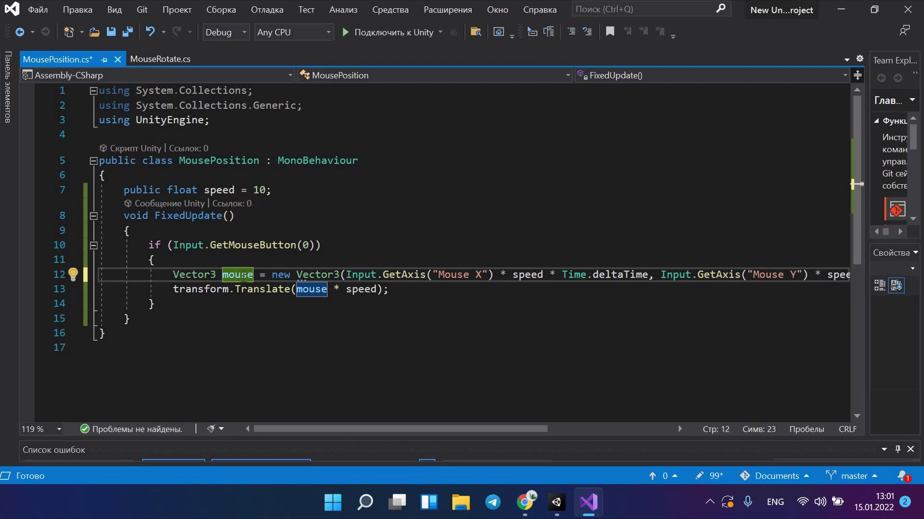
key("Down")
key("End")
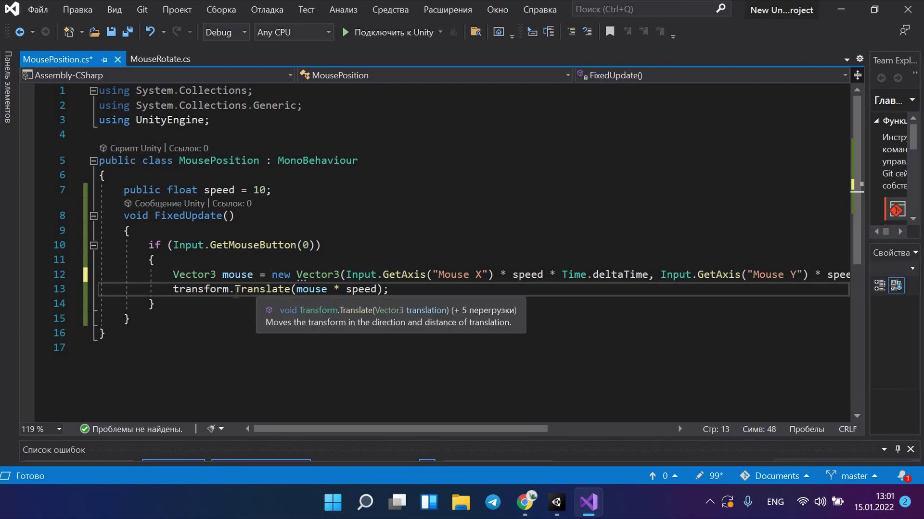
left_click(292, 289)
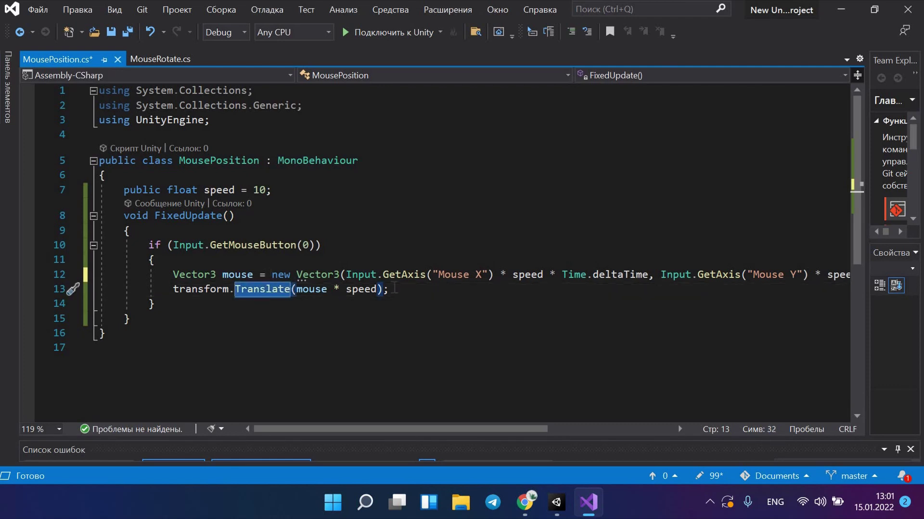
left_click(395, 289)
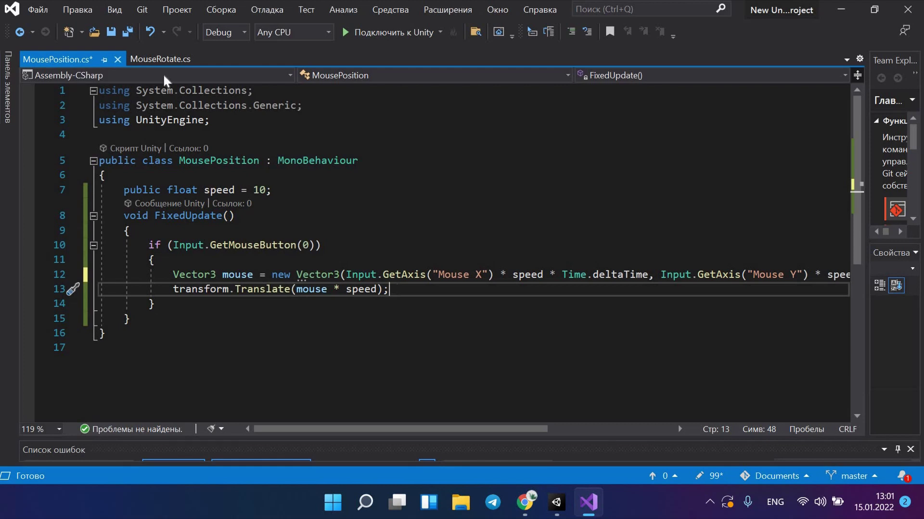
left_click(132, 34)
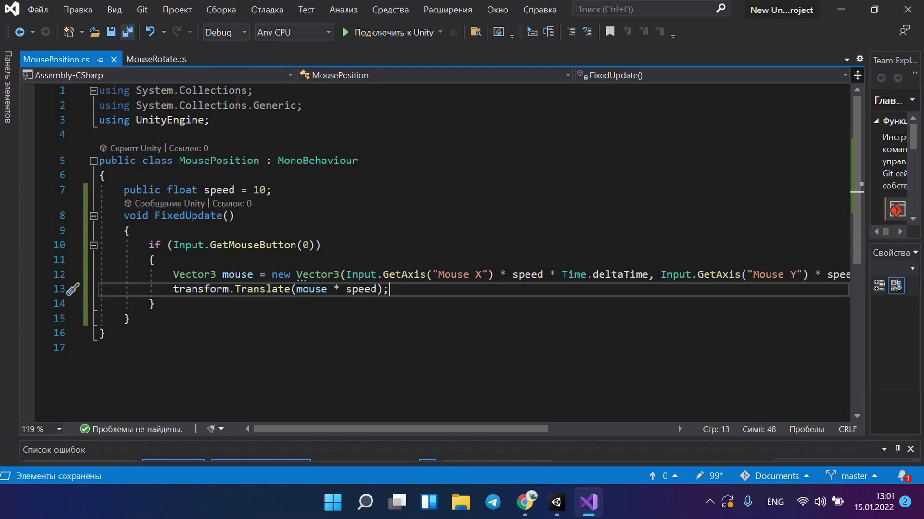
Step: Attach the MousePosition script to the Cube and play-test the scene
left_click(560, 504)
left_click(64, 119)
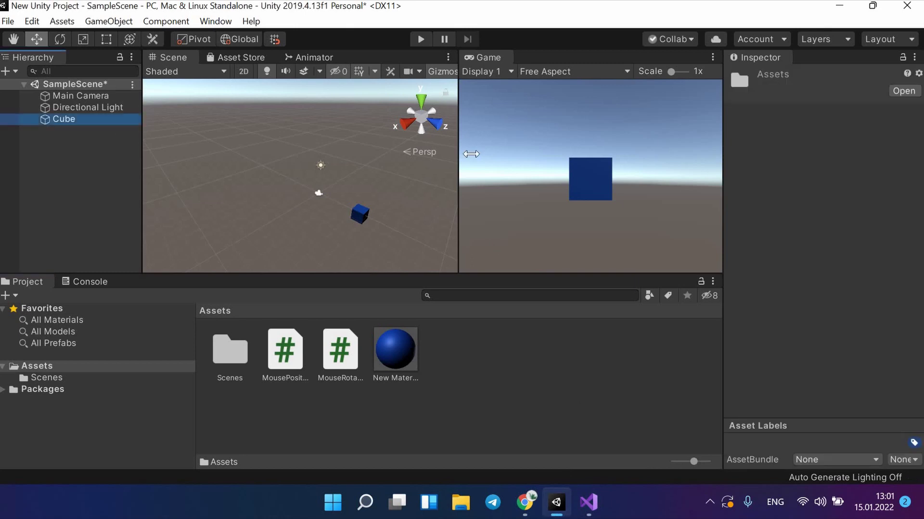
scroll(822, 262, "down", 5)
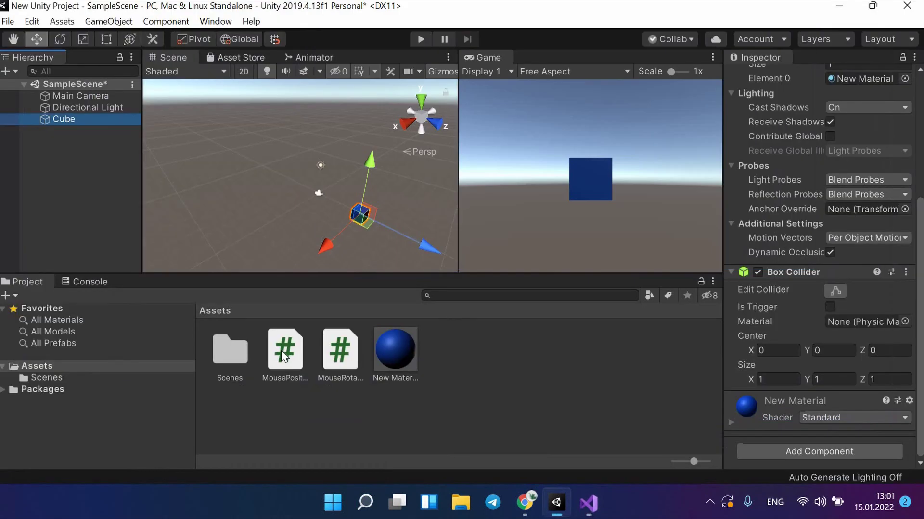
left_click_drag(281, 350, 744, 440)
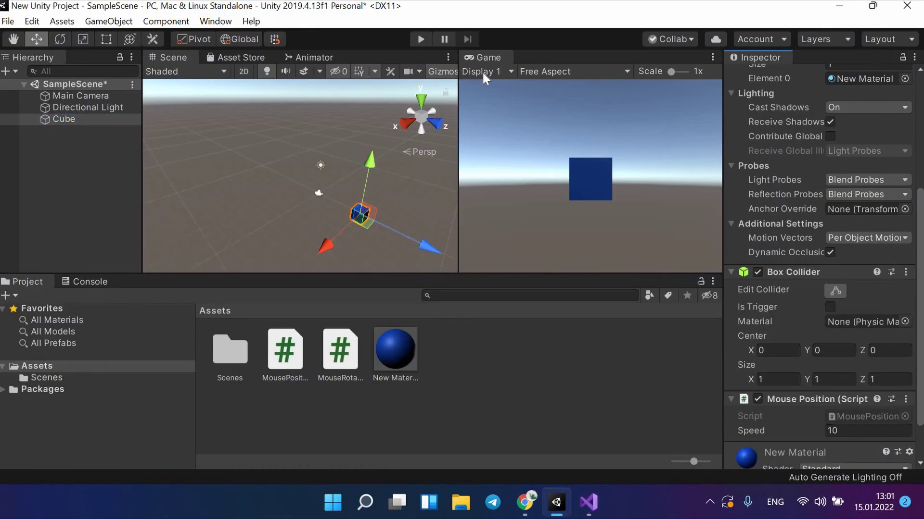
left_click(417, 38)
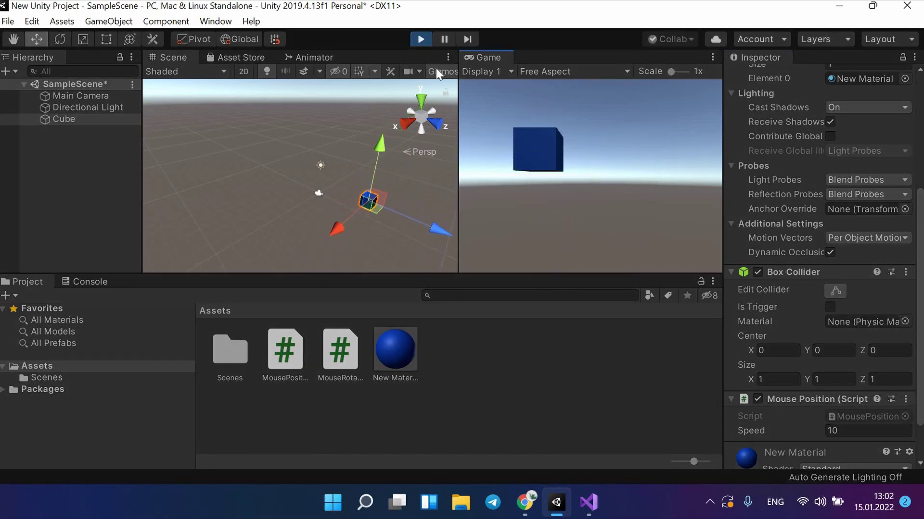
left_click(423, 44)
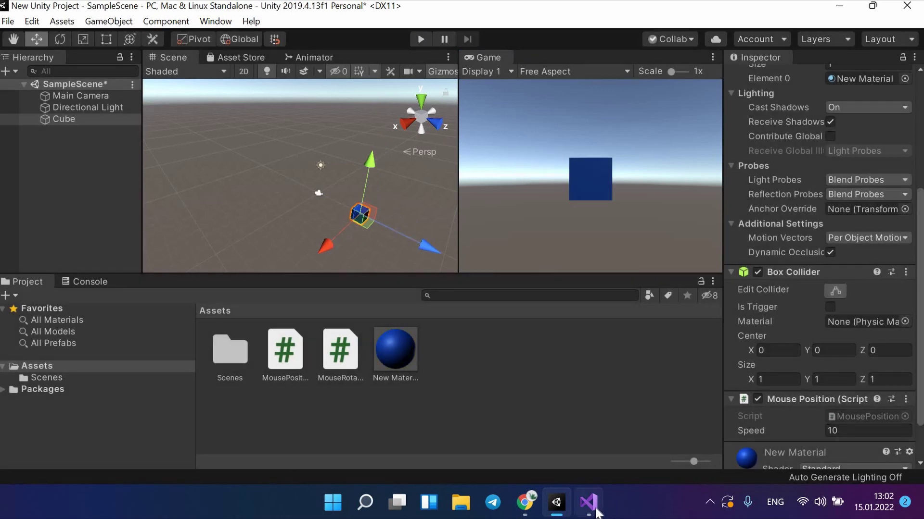
Step: Change the script's speed from 10 to 3 in Visual Studio and save it
mouse_move(588, 502)
left_click(586, 433)
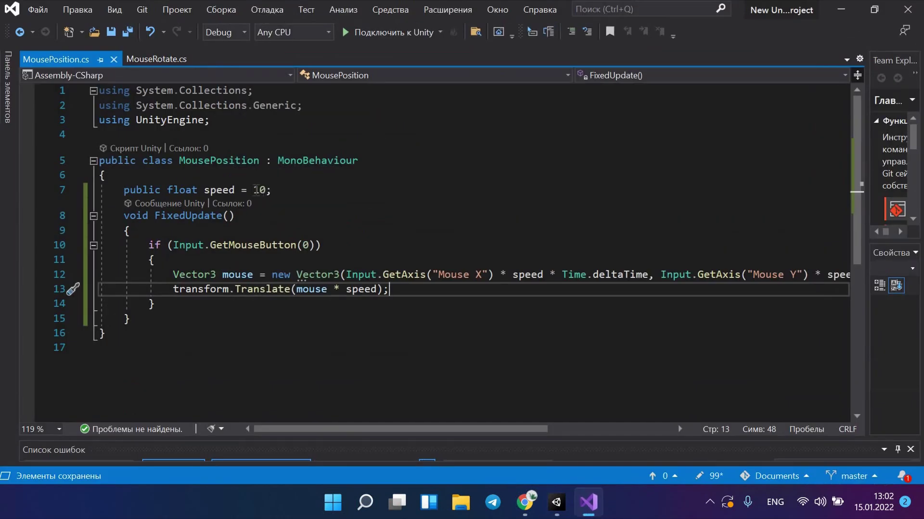
double_click(260, 190)
type("3")
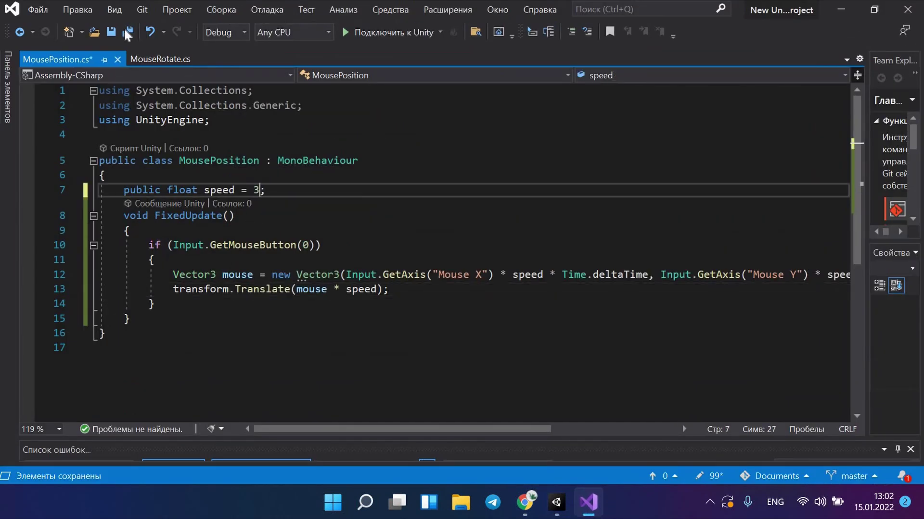
left_click(122, 32)
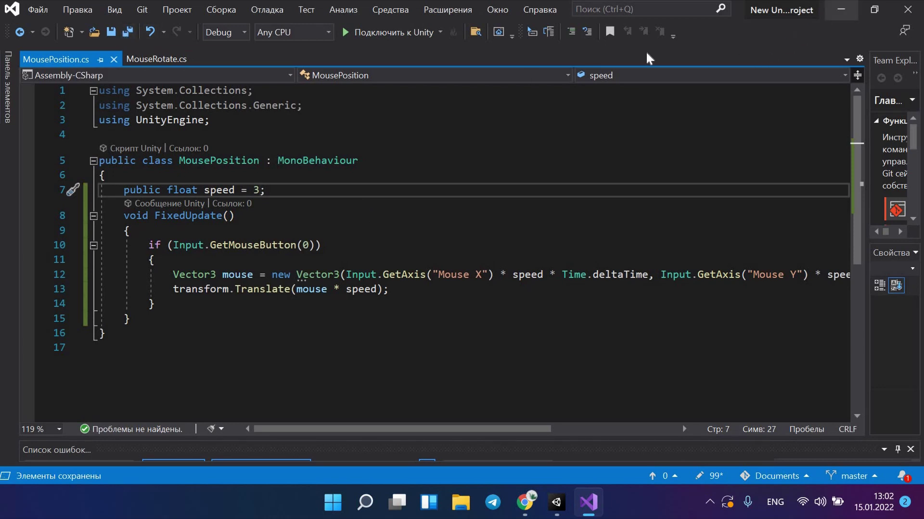
left_click(841, 10)
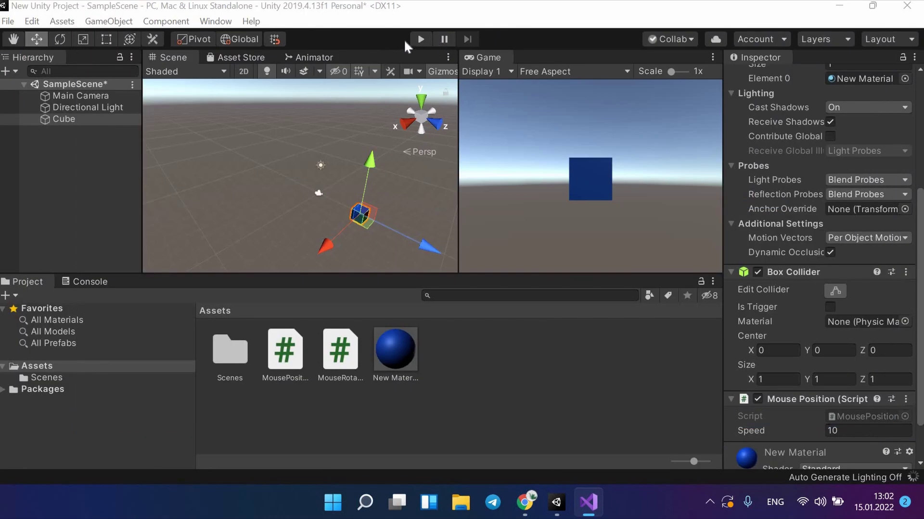
Step: Add a Rigidbody to the Cube via Add Component > Physics
scroll(807, 434, "down", 2)
scroll(807, 434, "down", 2)
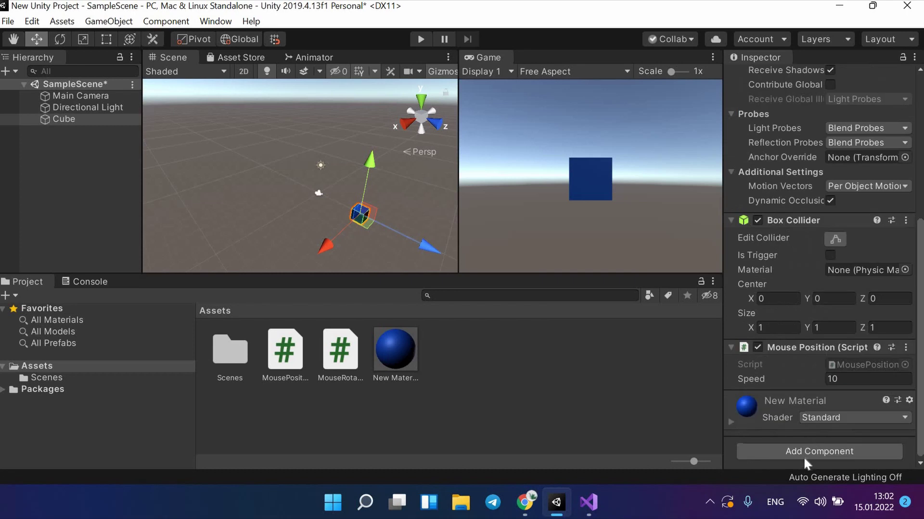
left_click(804, 454)
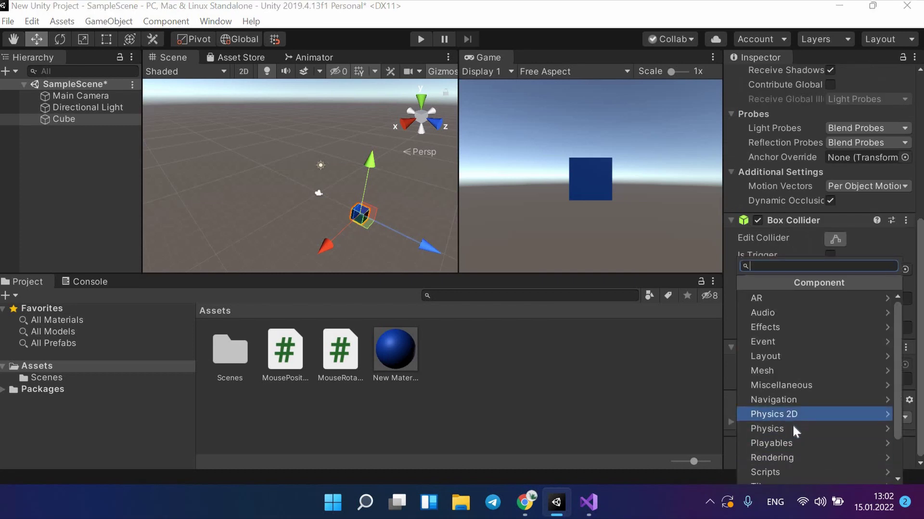
left_click(789, 427)
scroll(775, 444, "down", 1)
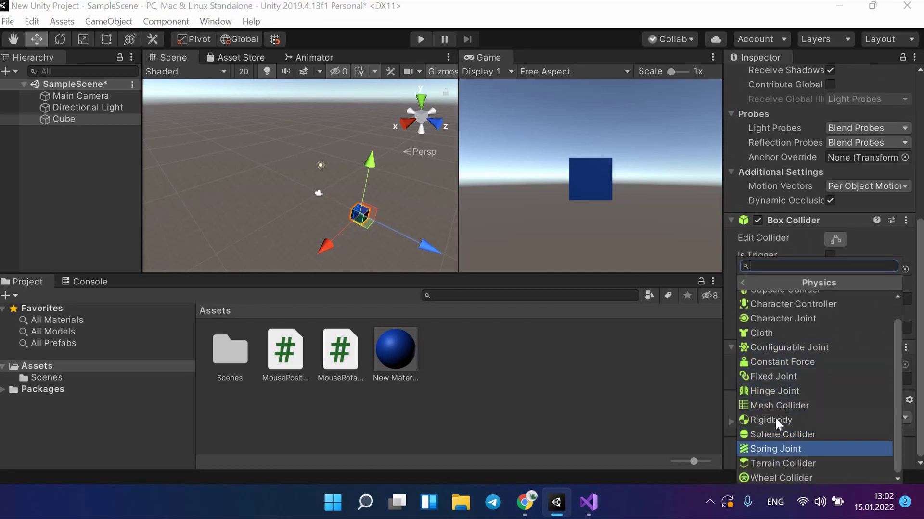
left_click(769, 392)
scroll(830, 204, "down", 5)
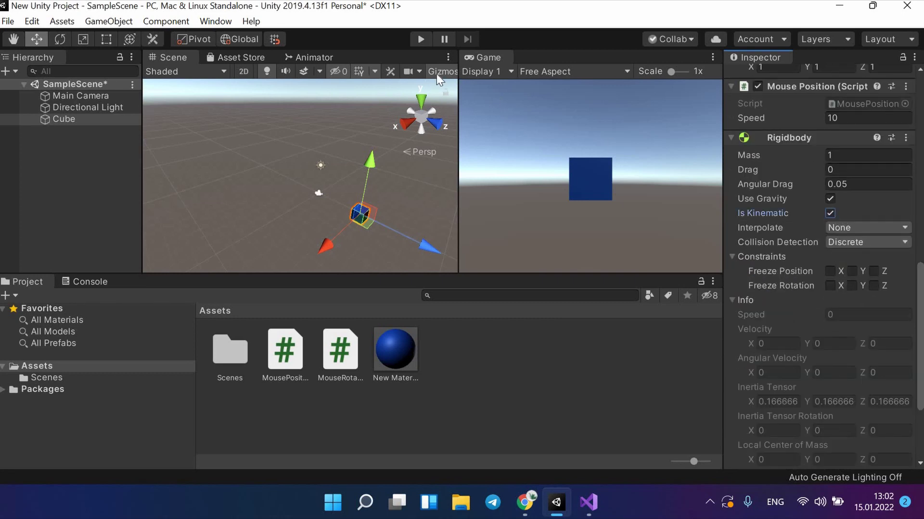
Step: Play-test the scene, then set MousePosition's speed to 1 and save
left_click(420, 40)
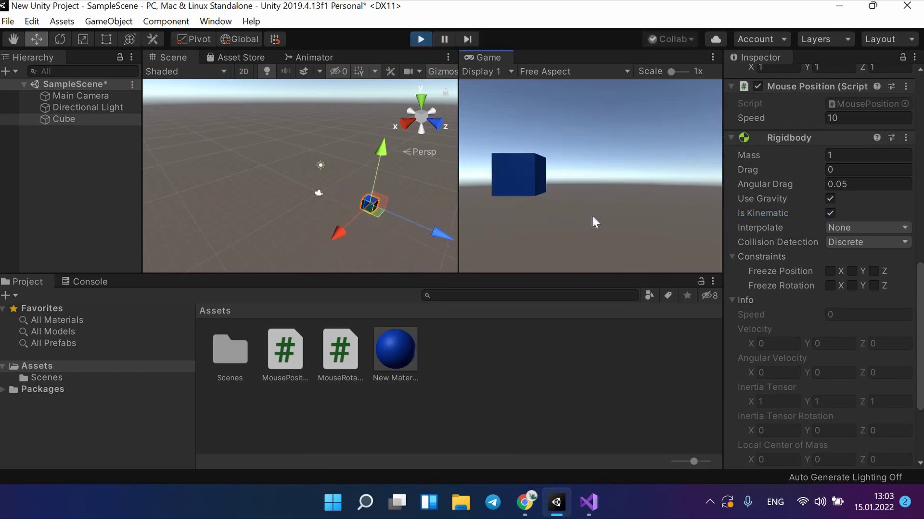
left_click(419, 39)
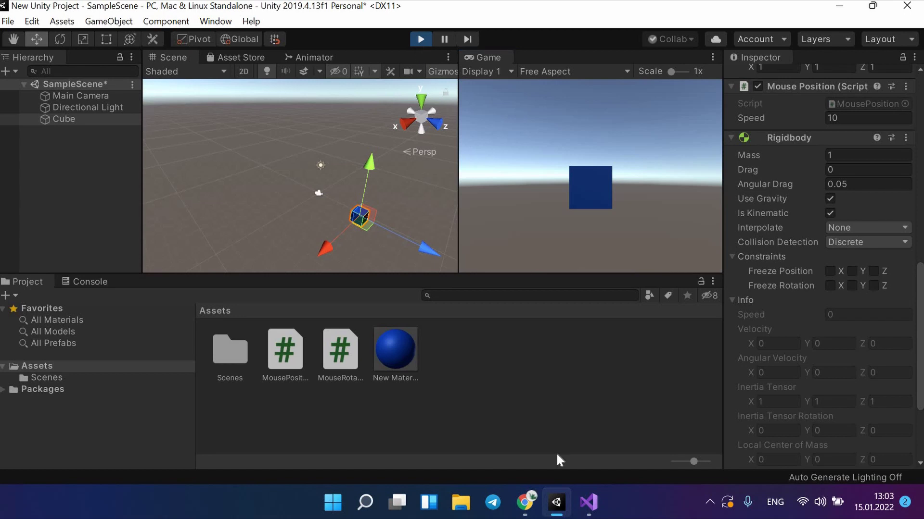
left_click(582, 503)
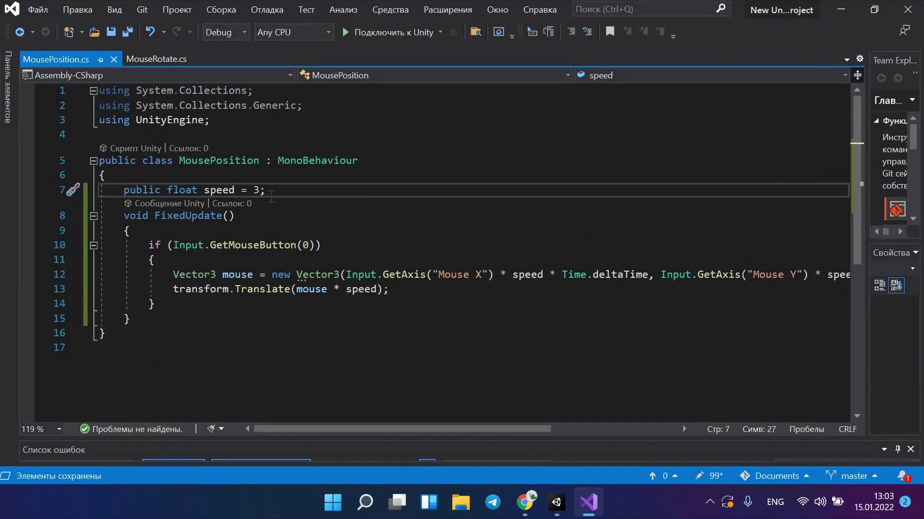
key("BackSpace")
type("1")
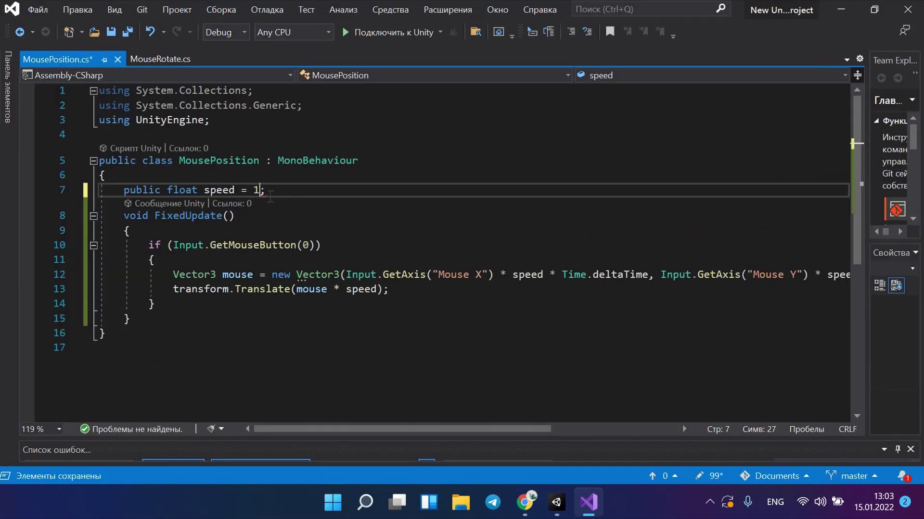
left_click(126, 34)
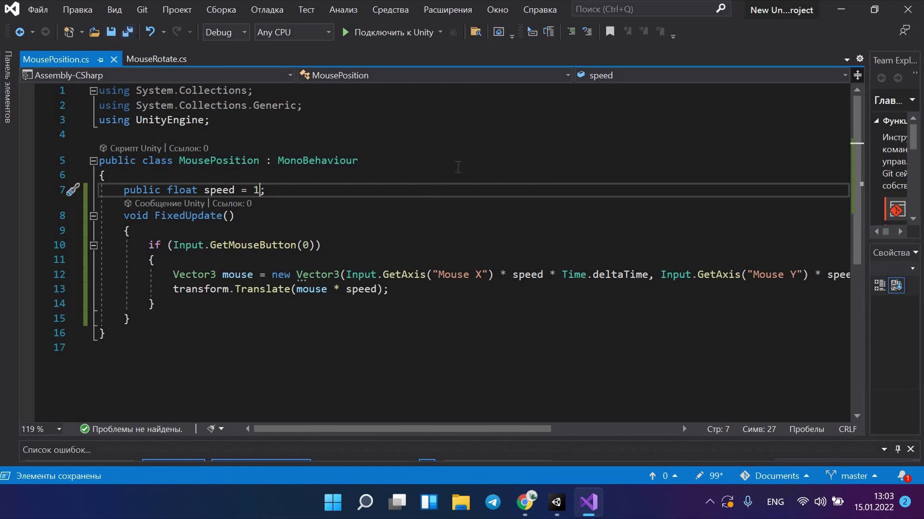
key("ctrl+Tab")
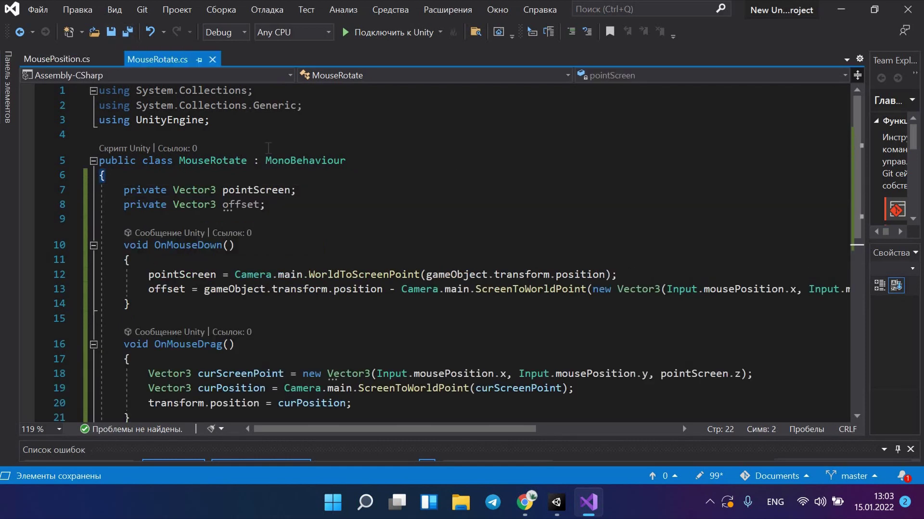
scroll(278, 149, "down", 1)
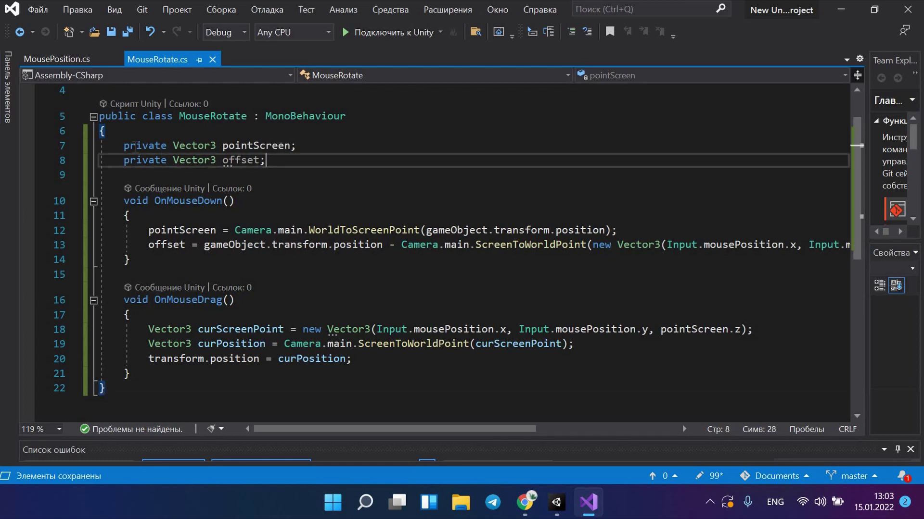
left_click_drag(265, 161, 118, 145)
left_click(322, 171)
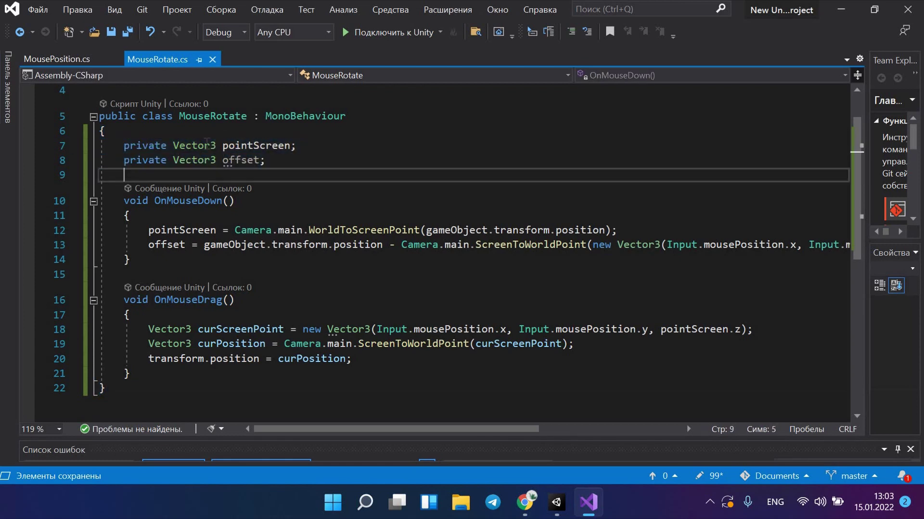
left_click(205, 145)
key("Down")
key("End")
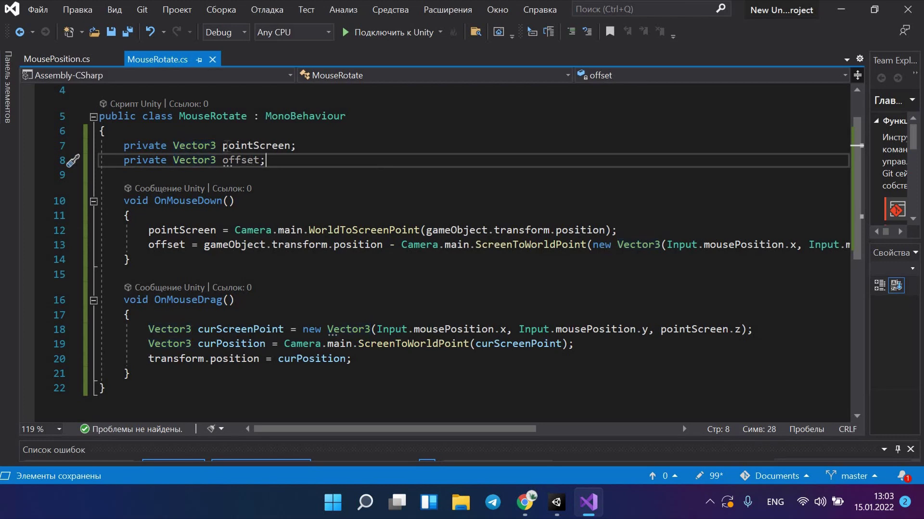
left_click_drag(126, 201, 235, 200)
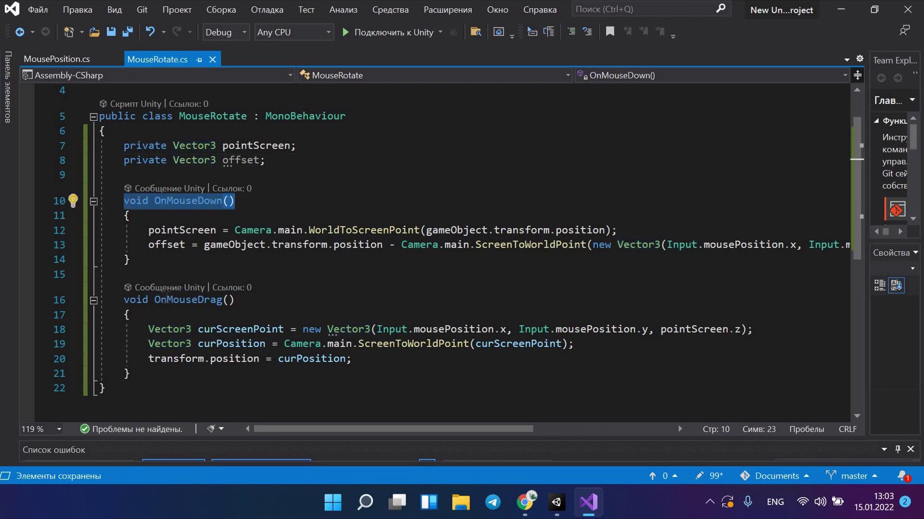
left_click(166, 200)
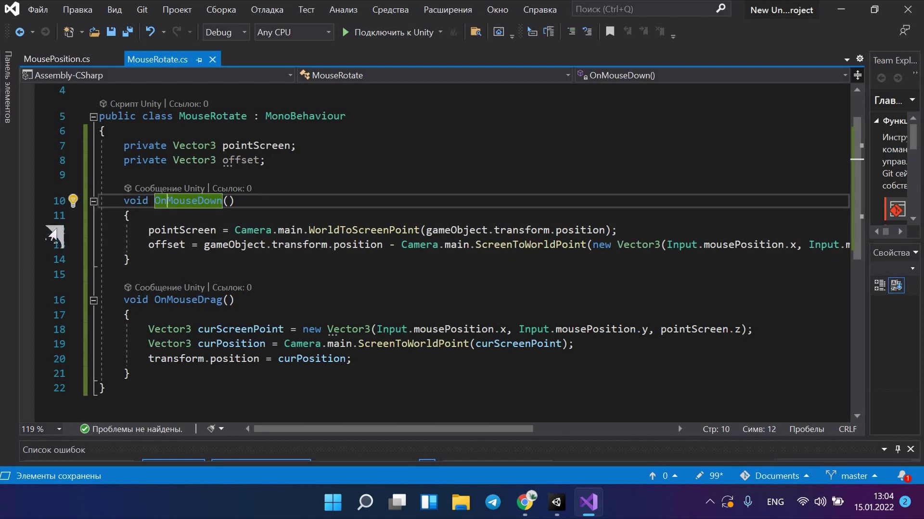
Step: Make line 13's offset use transform.position instead of gameObject.transform.position
triple_click(229, 234)
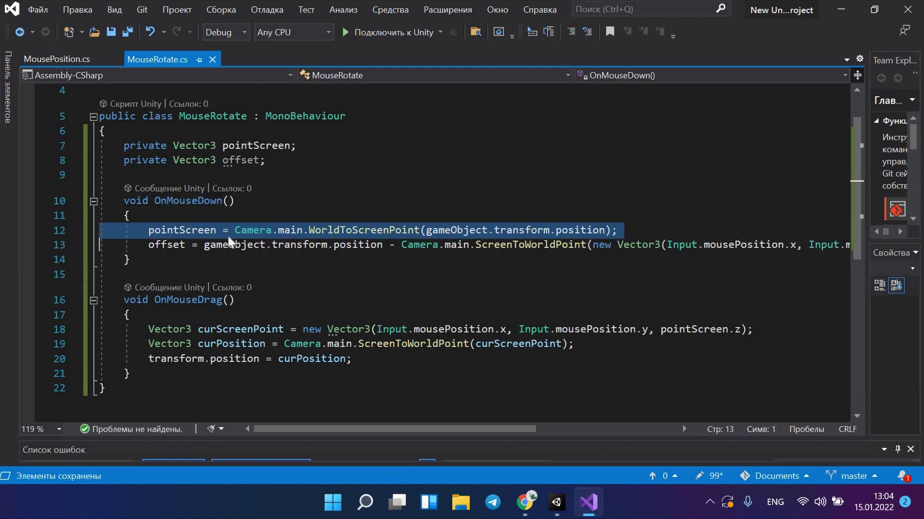
left_click(372, 215)
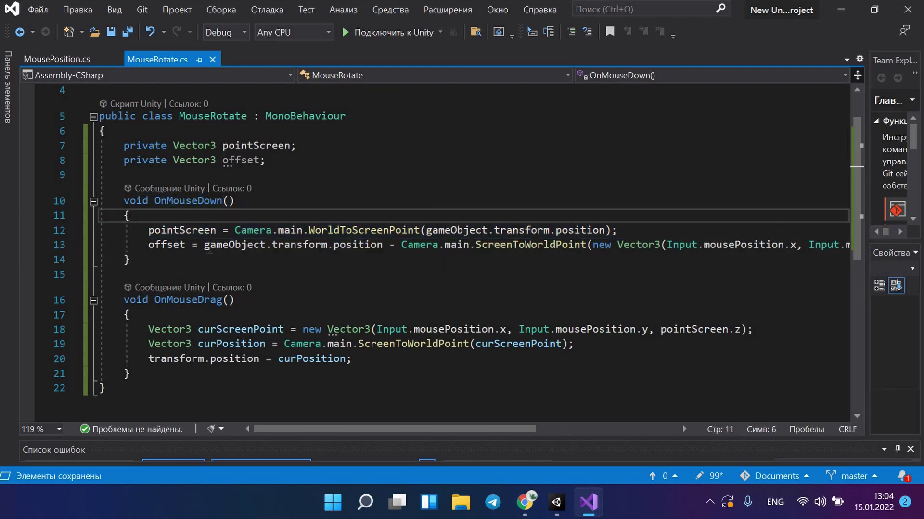
left_click_drag(204, 245, 383, 246)
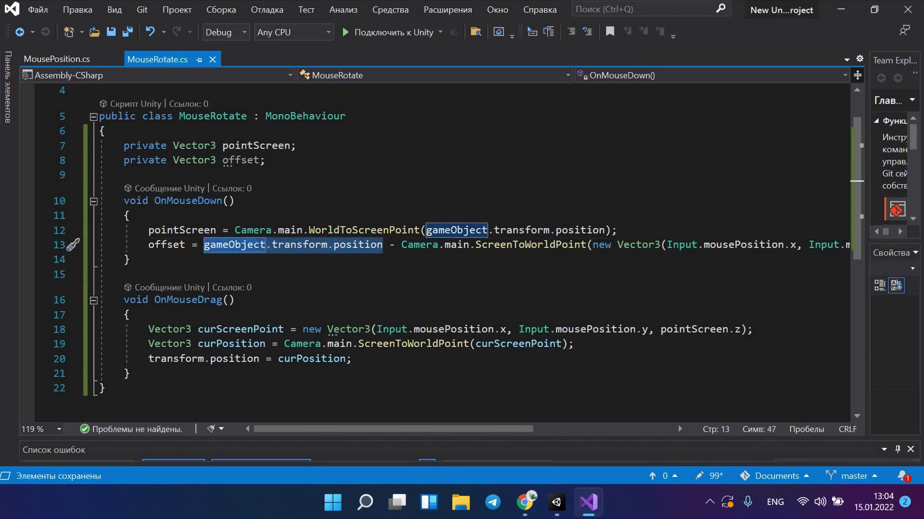
left_click(379, 263)
left_click_drag(271, 245, 210, 245)
key("shift+Left")
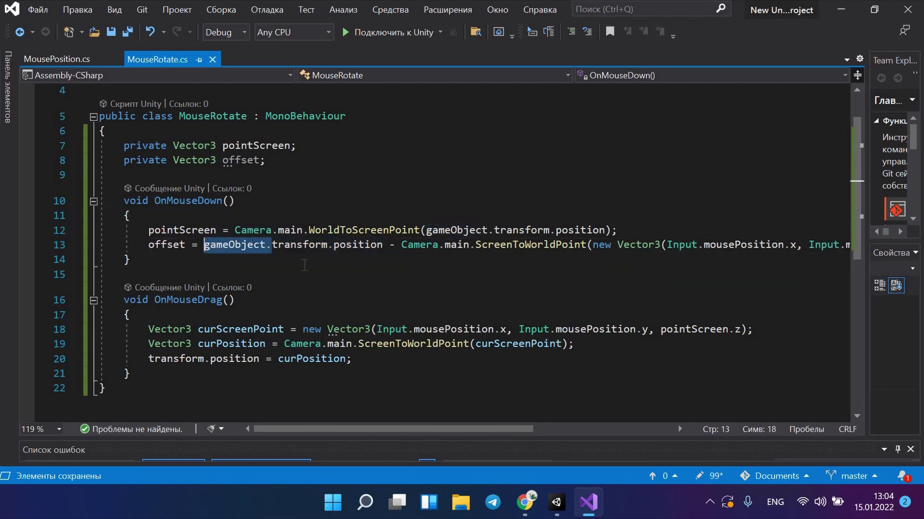
key("BackSpace")
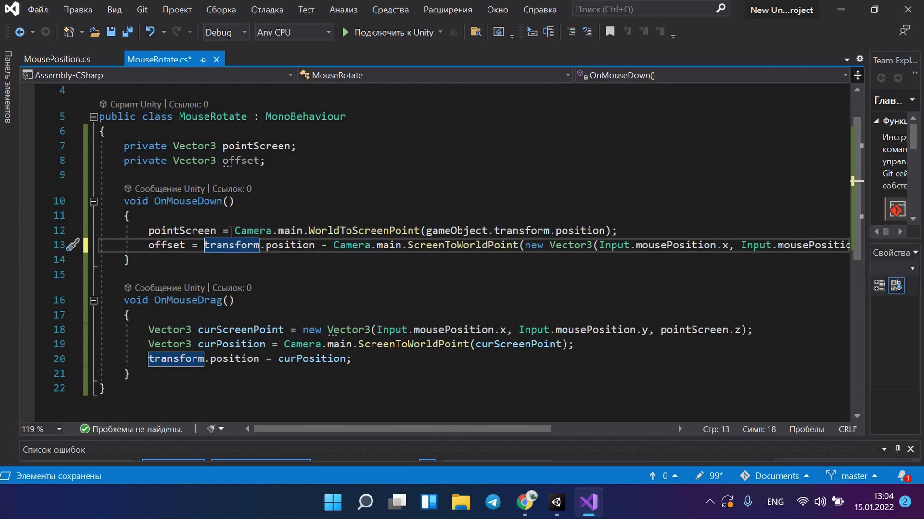
left_click_drag(234, 230, 617, 230)
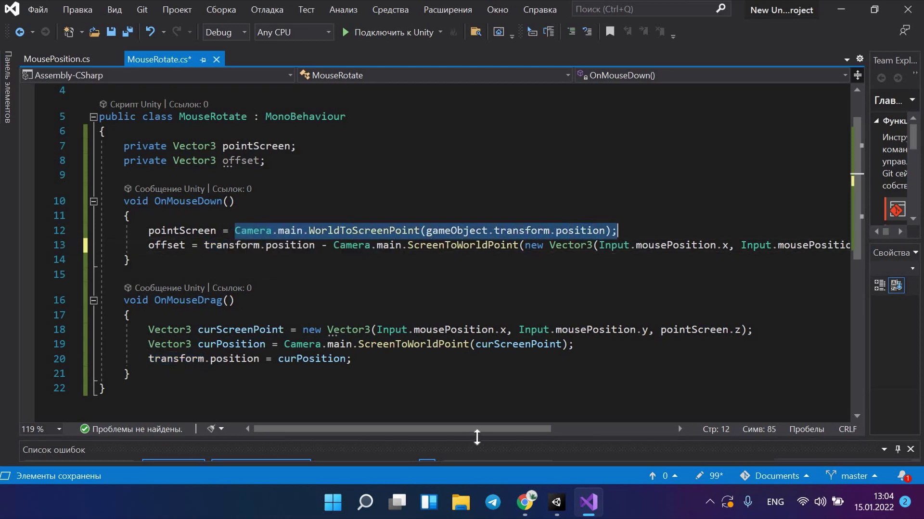
scroll(560, 420, "right", 5)
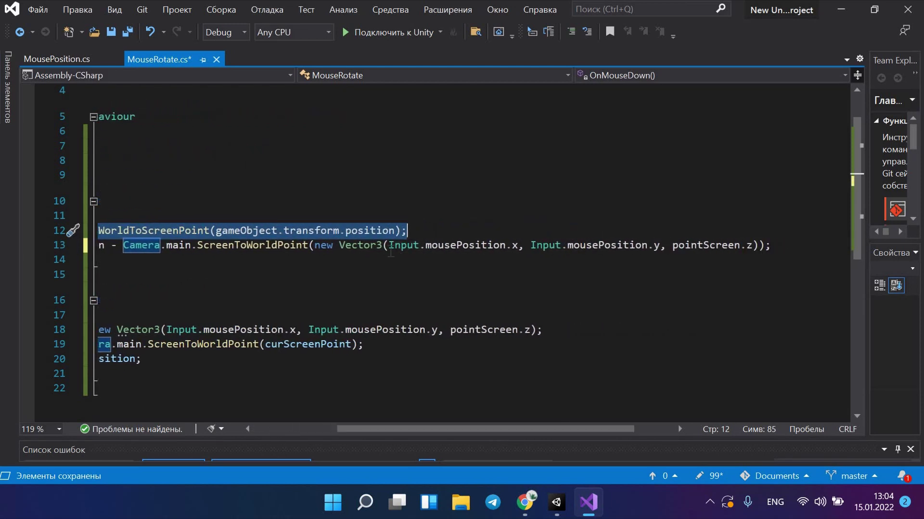
left_click_drag(389, 246, 518, 246)
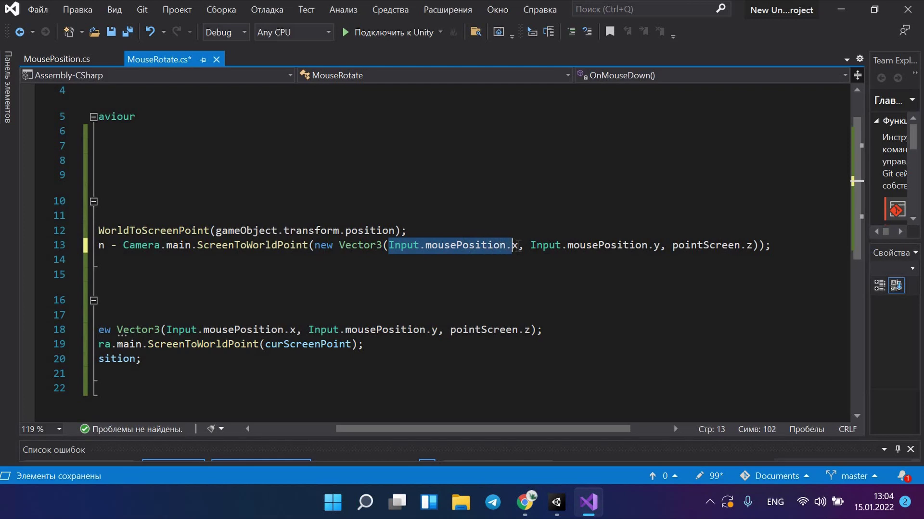
left_click(519, 274)
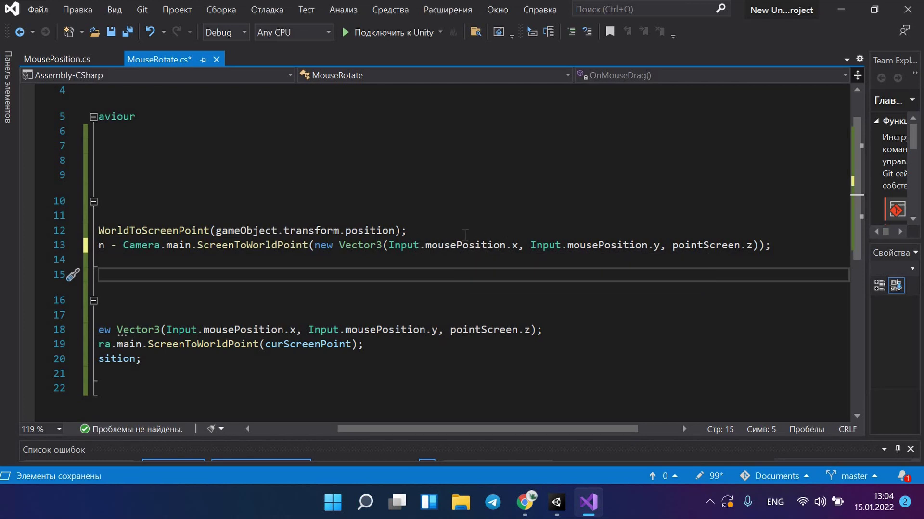
left_click(514, 247)
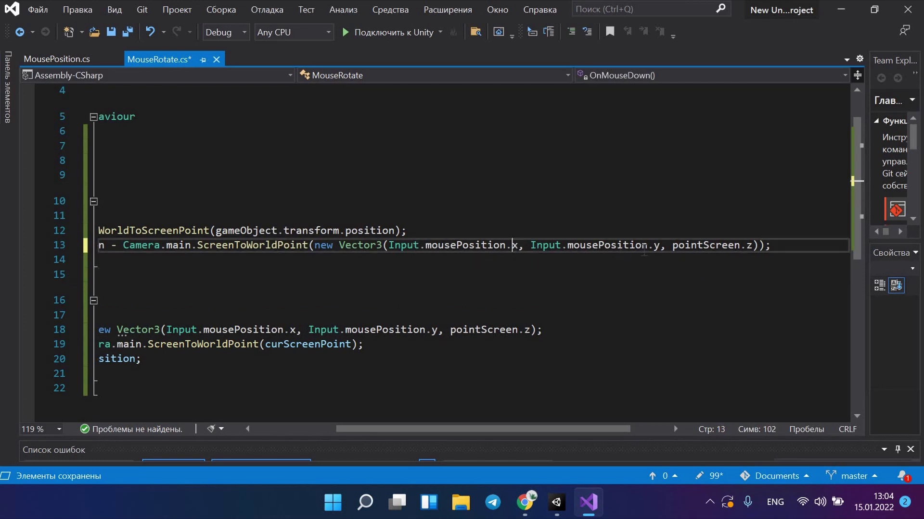
scroll(514, 248, "left", 2)
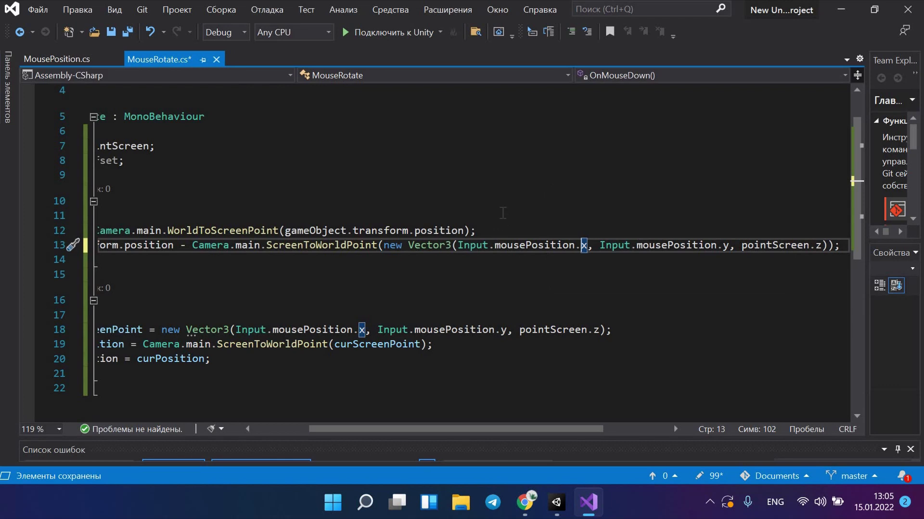
scroll(478, 426, "left", 3)
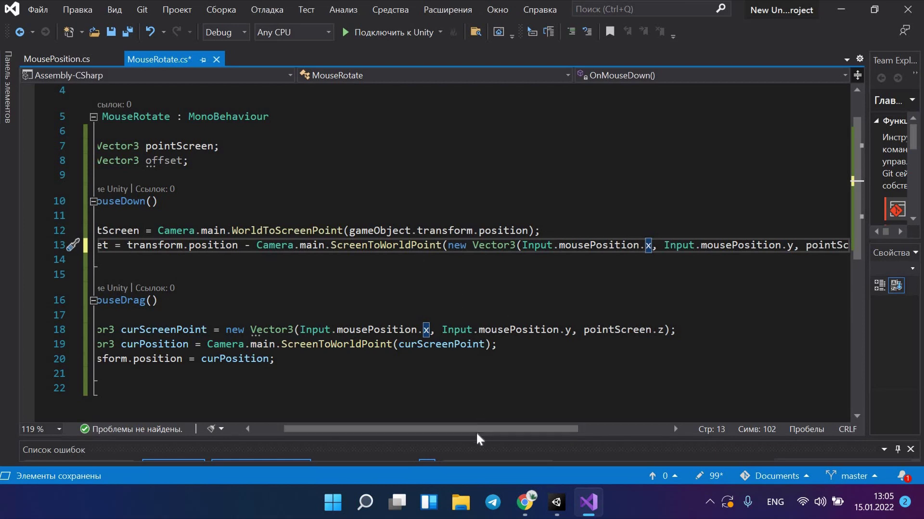
scroll(467, 432, "left", 2)
scroll(468, 437, "right", 2)
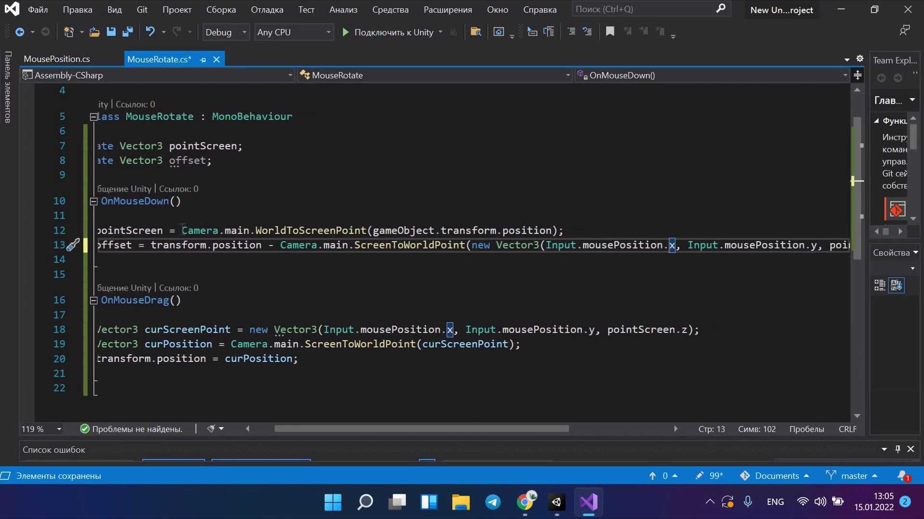
left_click_drag(182, 230, 565, 231)
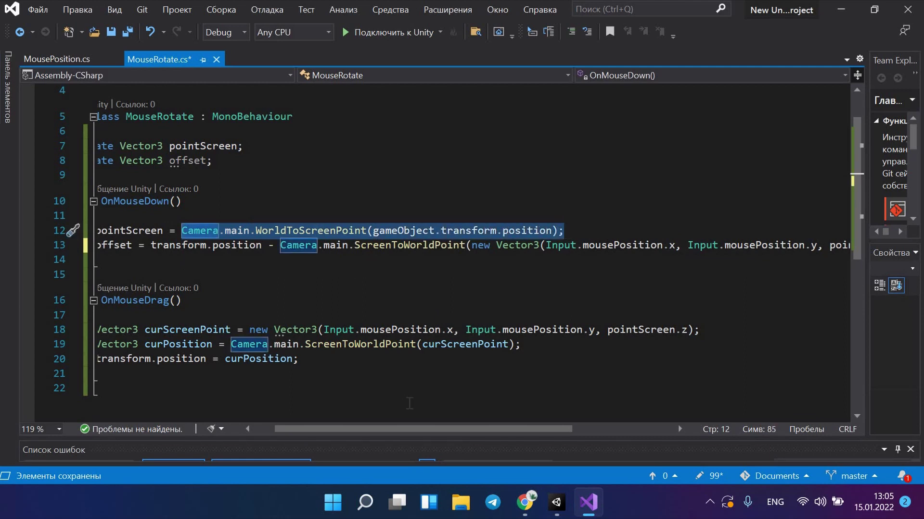
left_click_drag(498, 428, 577, 428)
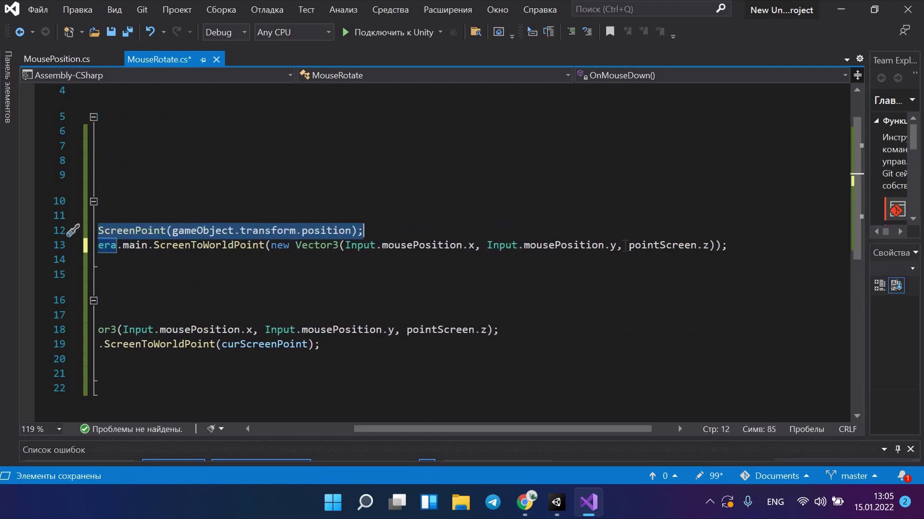
left_click(627, 245)
left_click(715, 245, "shift")
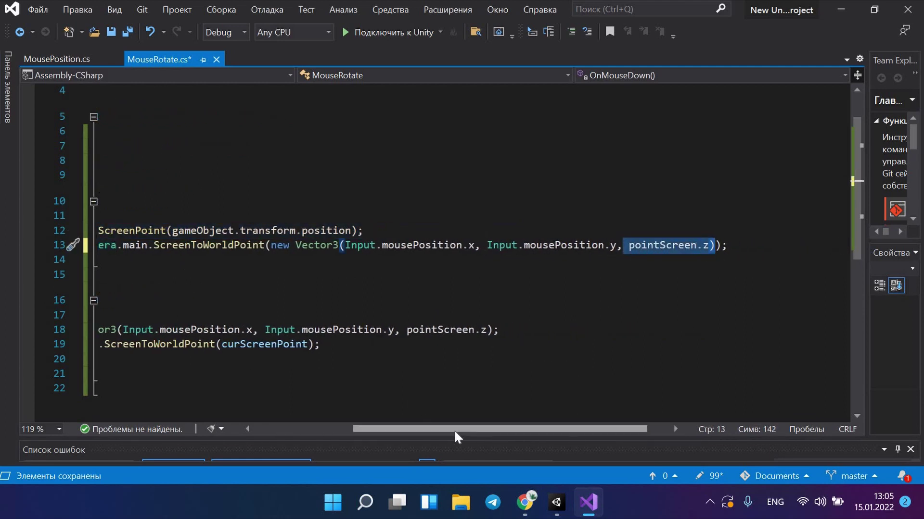
left_click_drag(454, 428, 355, 429)
scroll(241, 315, "down", 1)
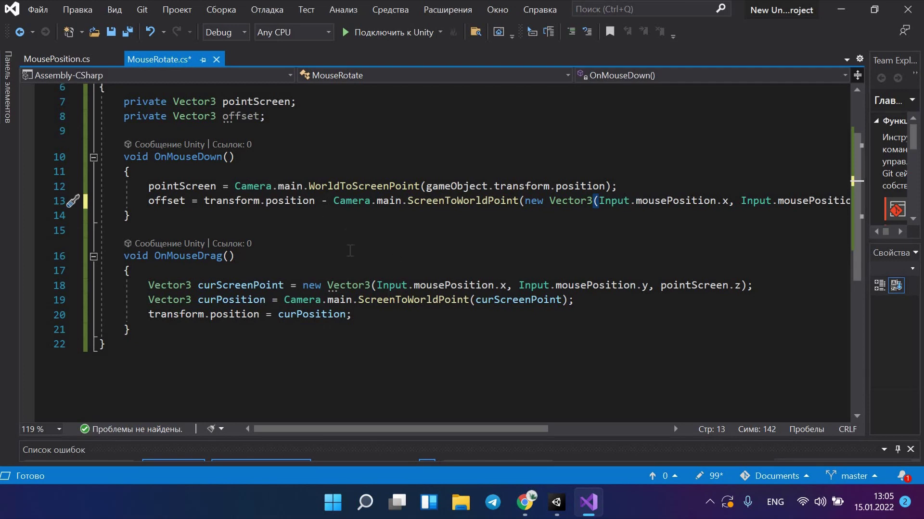
scroll(350, 250, "up", 1)
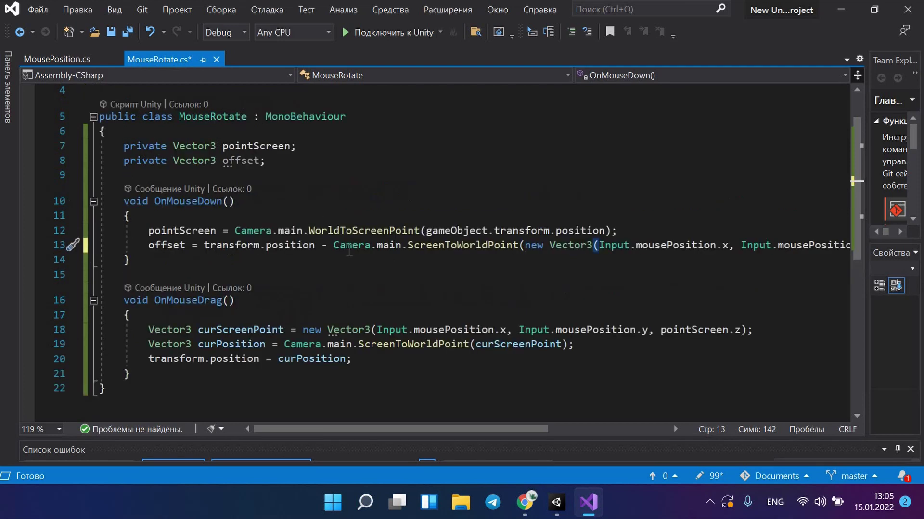
Step: Save MouseRotate.cs, return to Unity, and dock the Game tab beside the Scene view
left_click(126, 31)
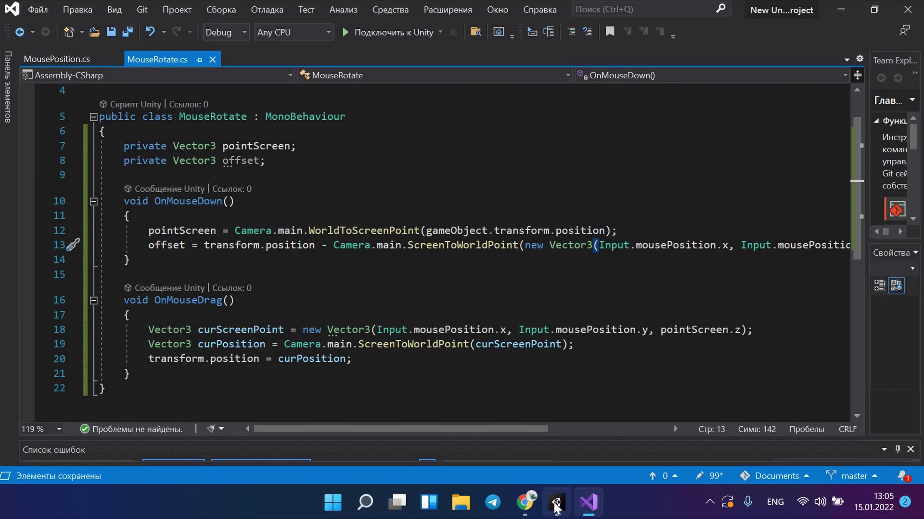
mouse_move(556, 502)
left_click(557, 433)
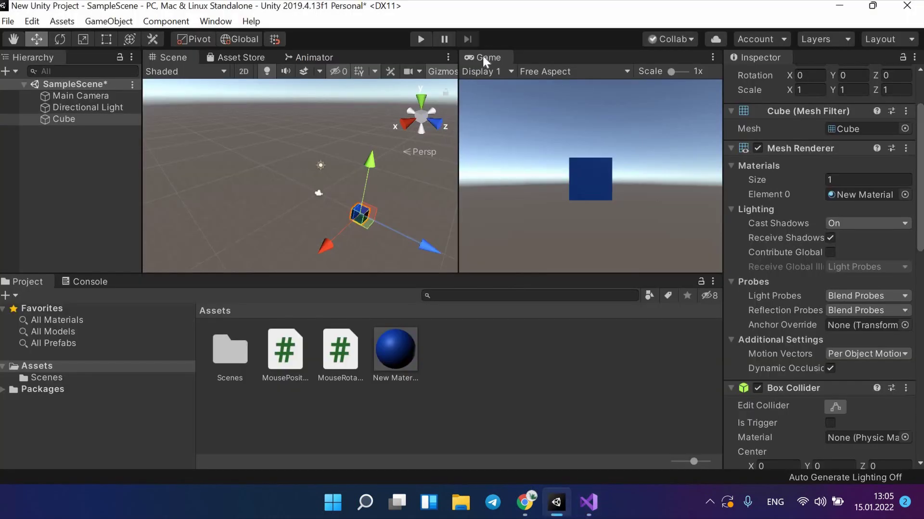
left_click_drag(483, 56, 224, 57)
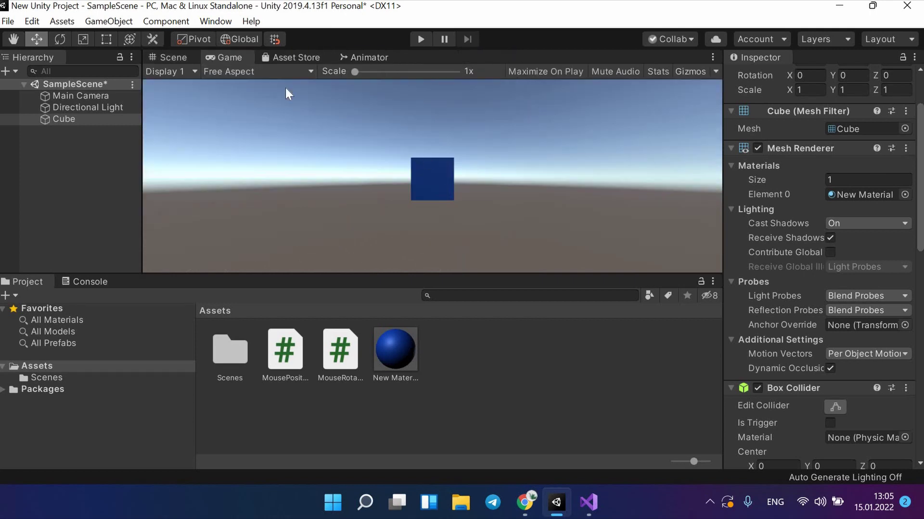
left_click(178, 59)
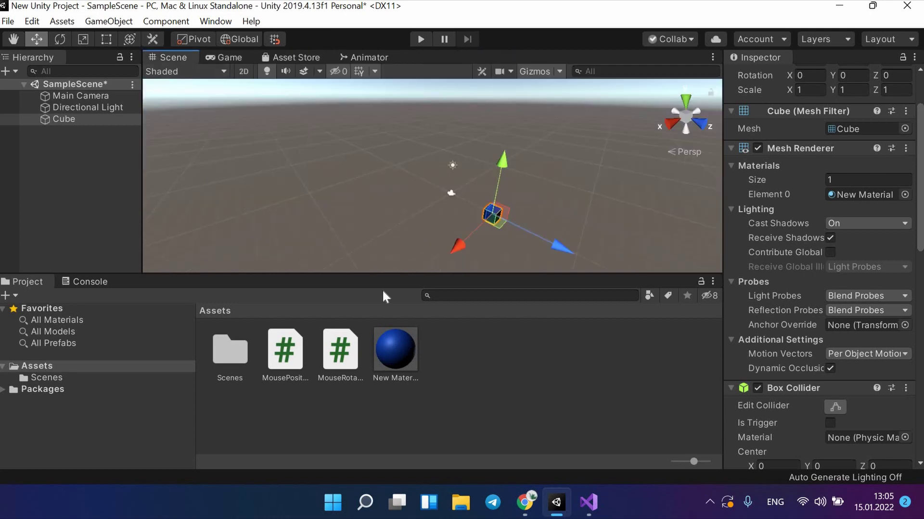
Step: Remove the Mouse Position (Script) component from the Cube's Inspector
scroll(836, 360, "down", 10)
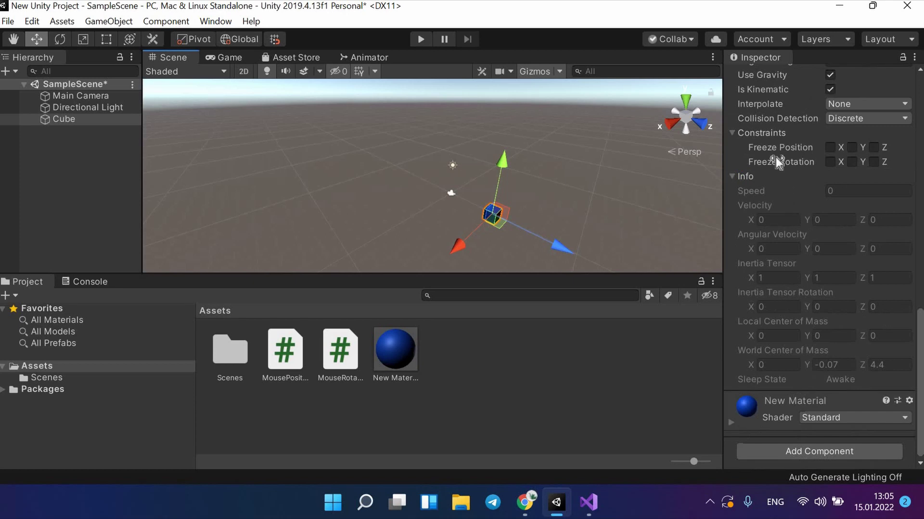
scroll(775, 161, "up", 5)
right_click(789, 91)
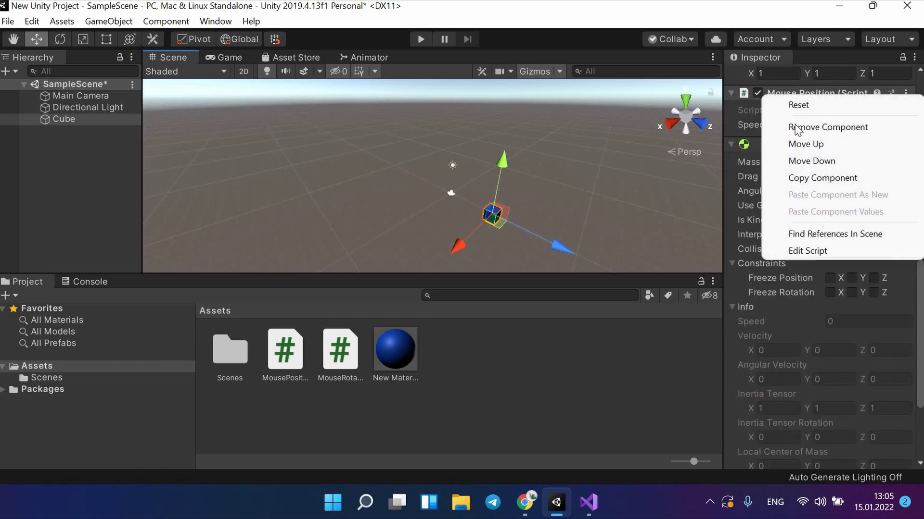
right_click(773, 91)
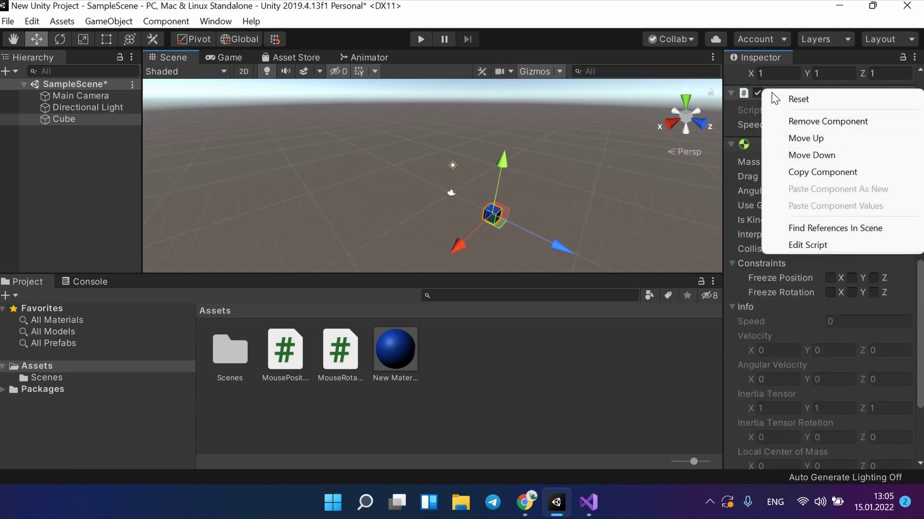
left_click(826, 123)
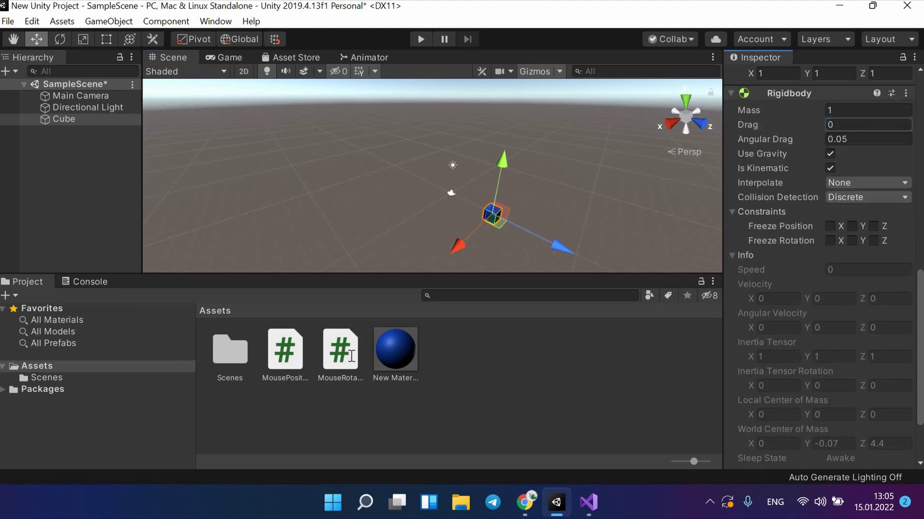
Step: Drag MouseRotate from the Project panel onto the Cube's Inspector and start play mode
left_click_drag(345, 360, 794, 87)
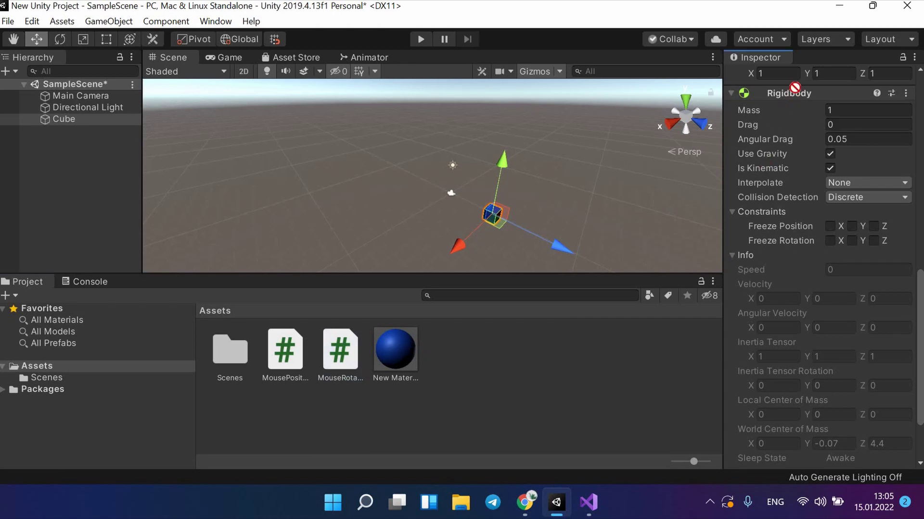
left_click_drag(795, 88, 780, 92)
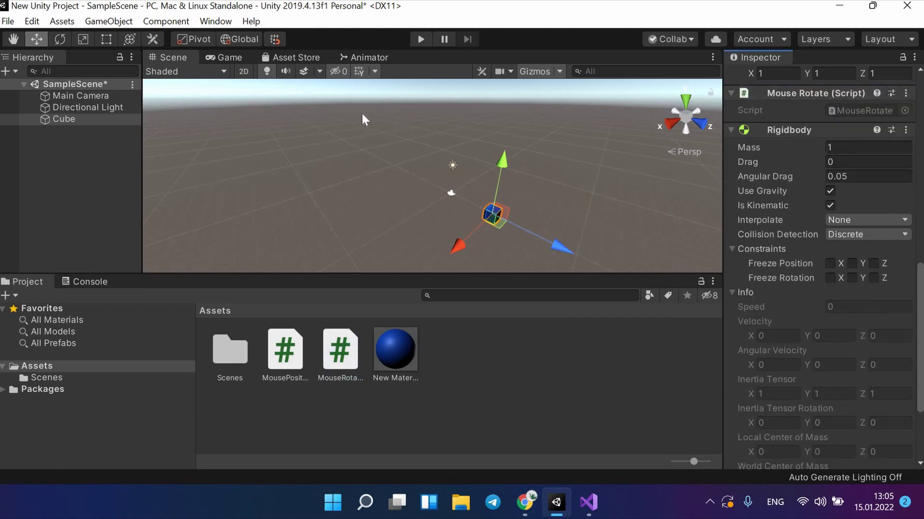
left_click(421, 39)
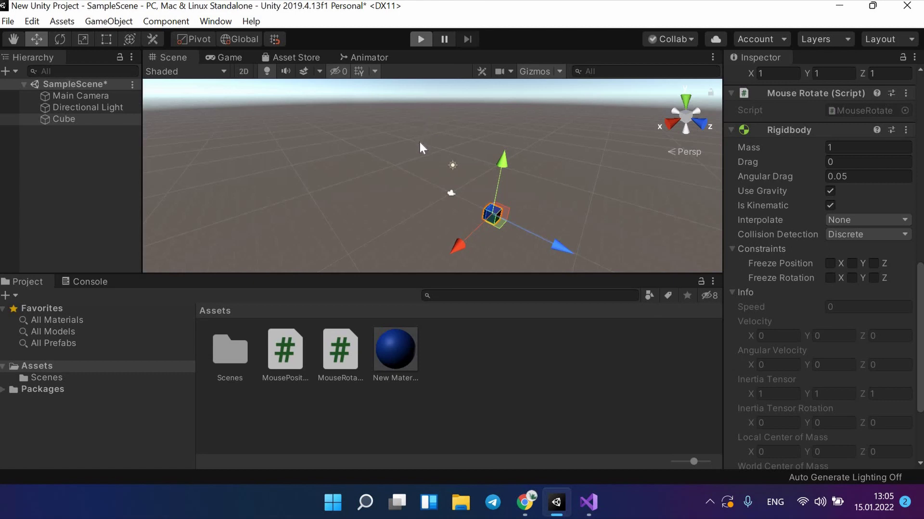